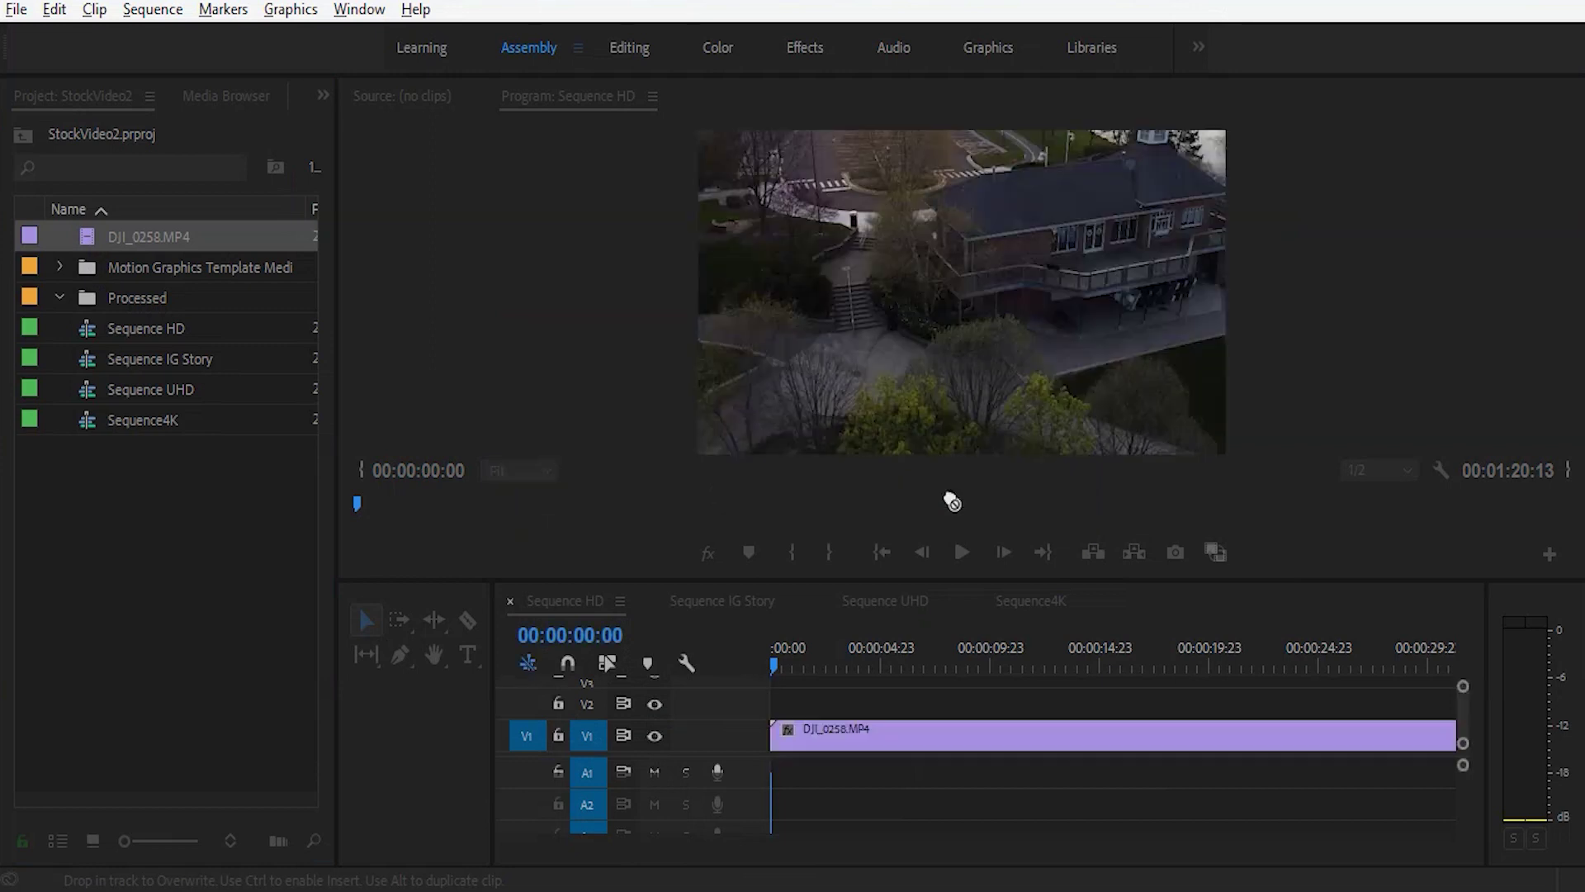
Switch to the Editing workspace, select the DJI_0258.MP4 clip in the timeline and set its Scale to 70.
left_click(619, 47)
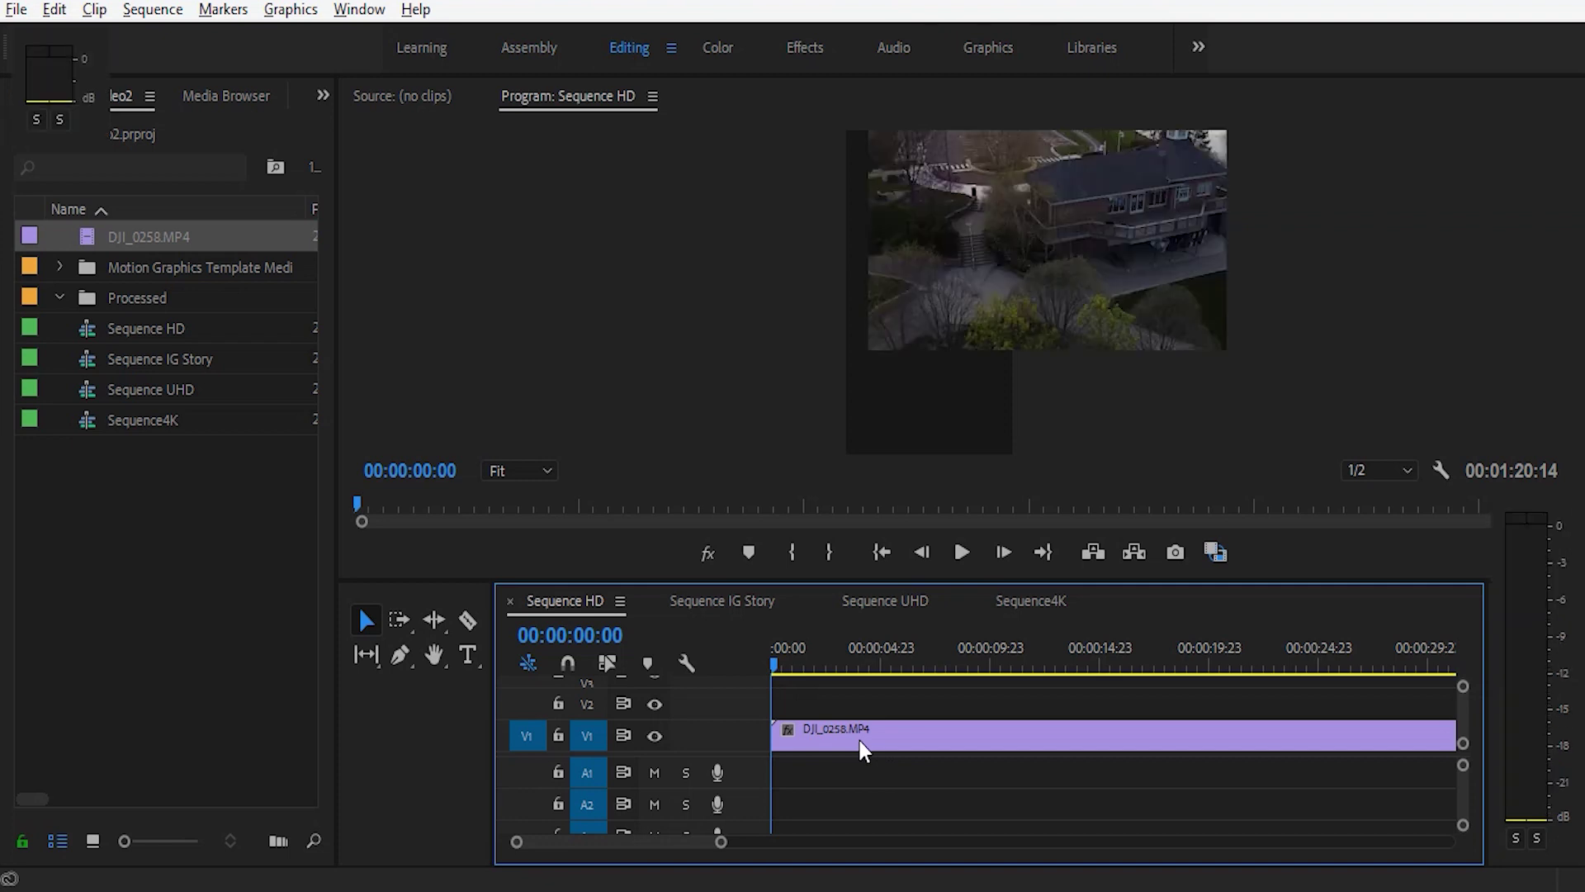
left_click(849, 688)
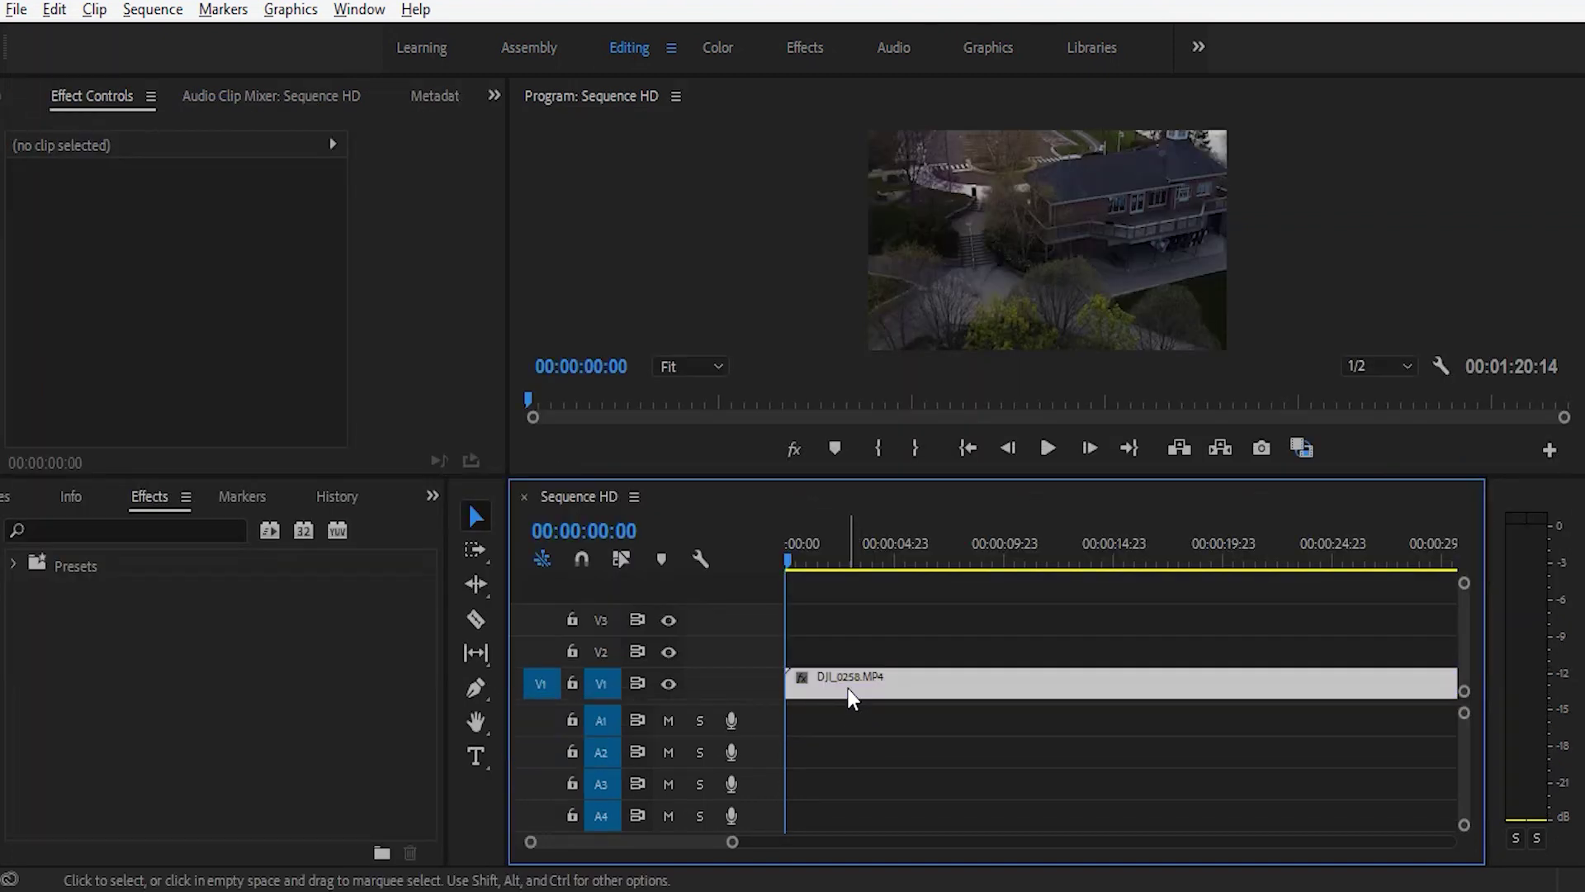
left_click_drag(185, 253, 159, 252)
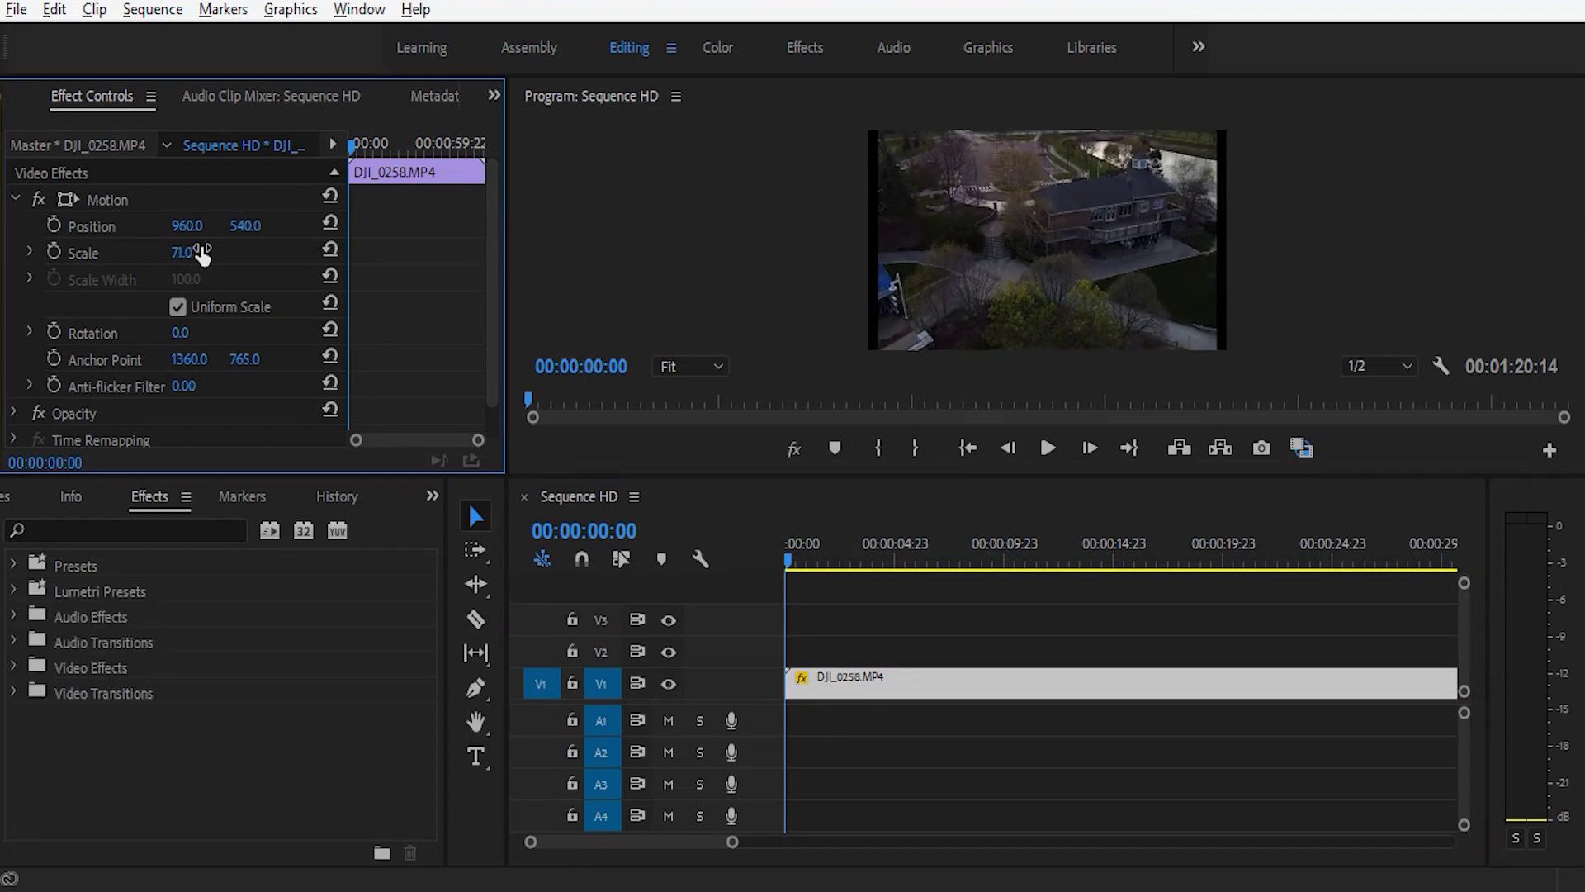
left_click(200, 254)
type("70")
key("Return")
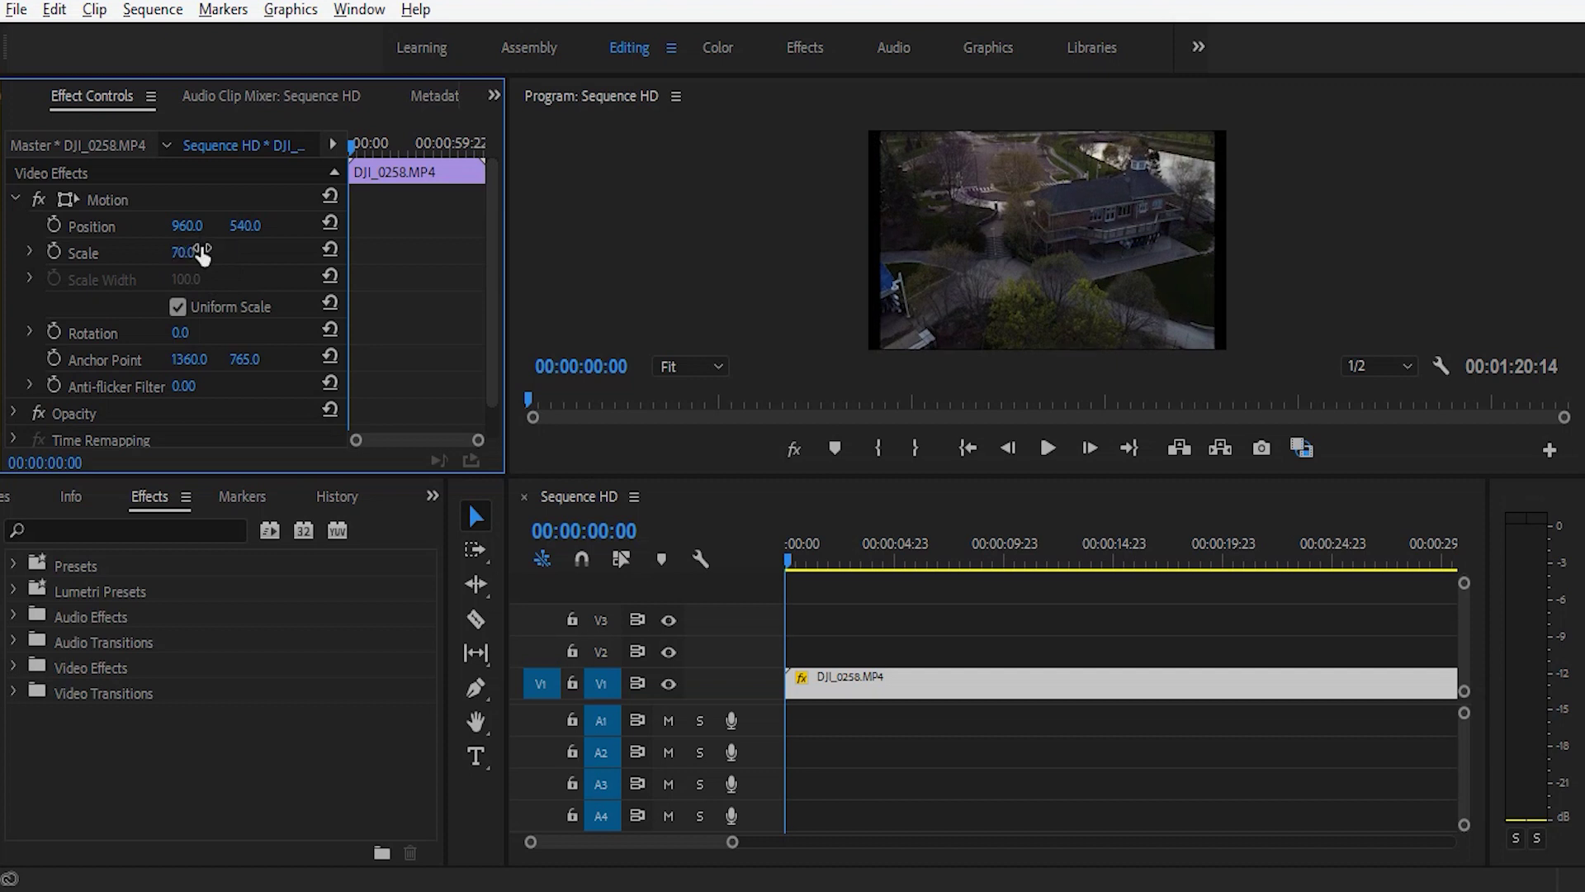
Turn off Uniform Scale for the clip and set its Scale Width to 76.
left_click(177, 308)
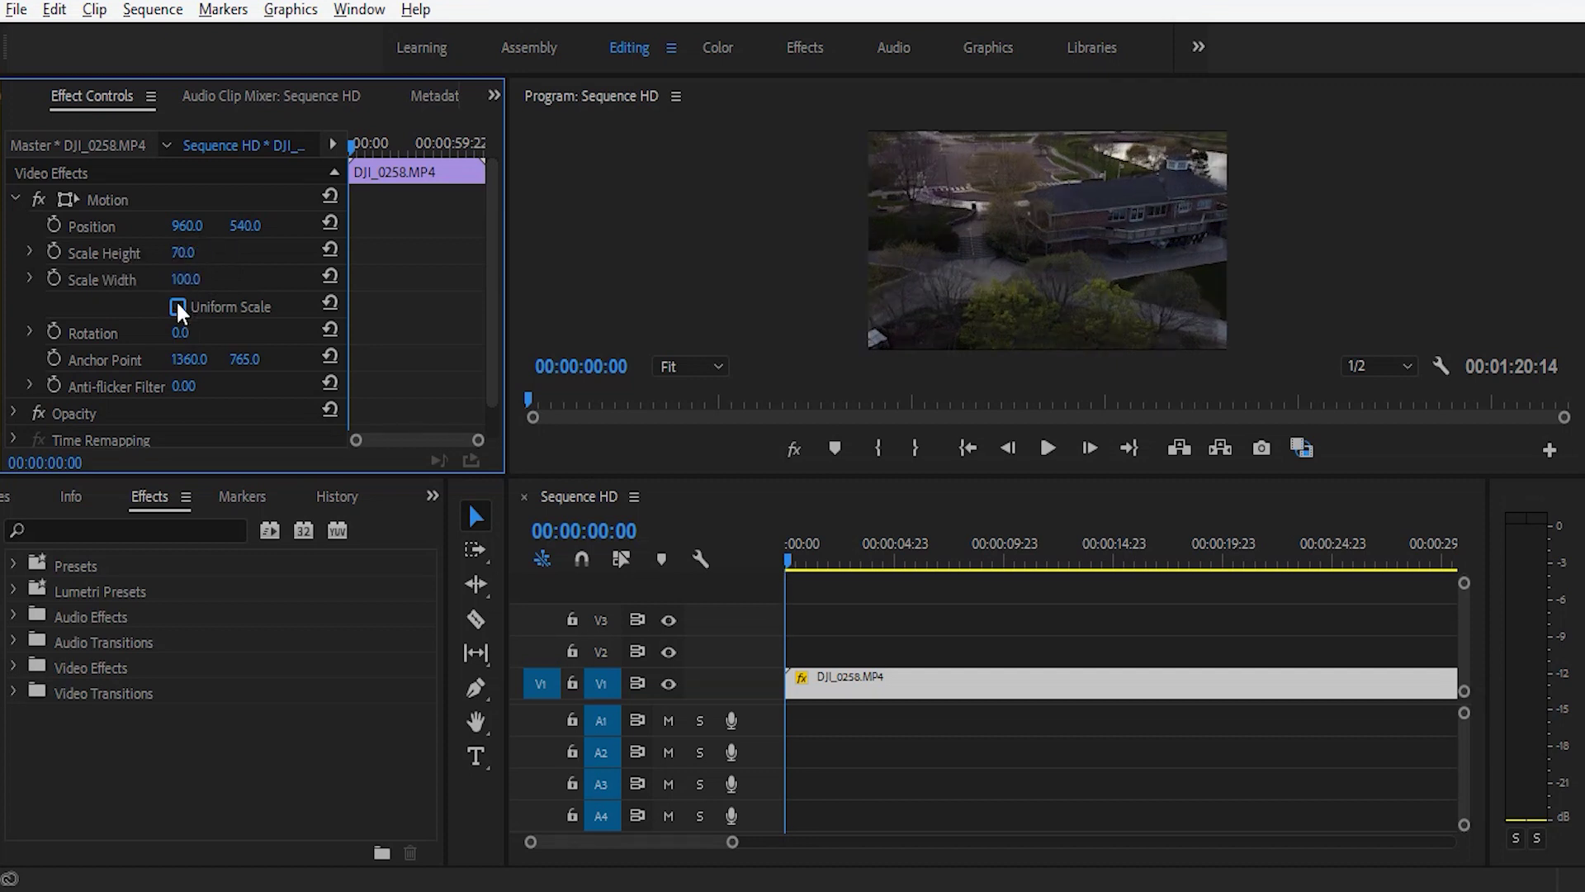
left_click(186, 280)
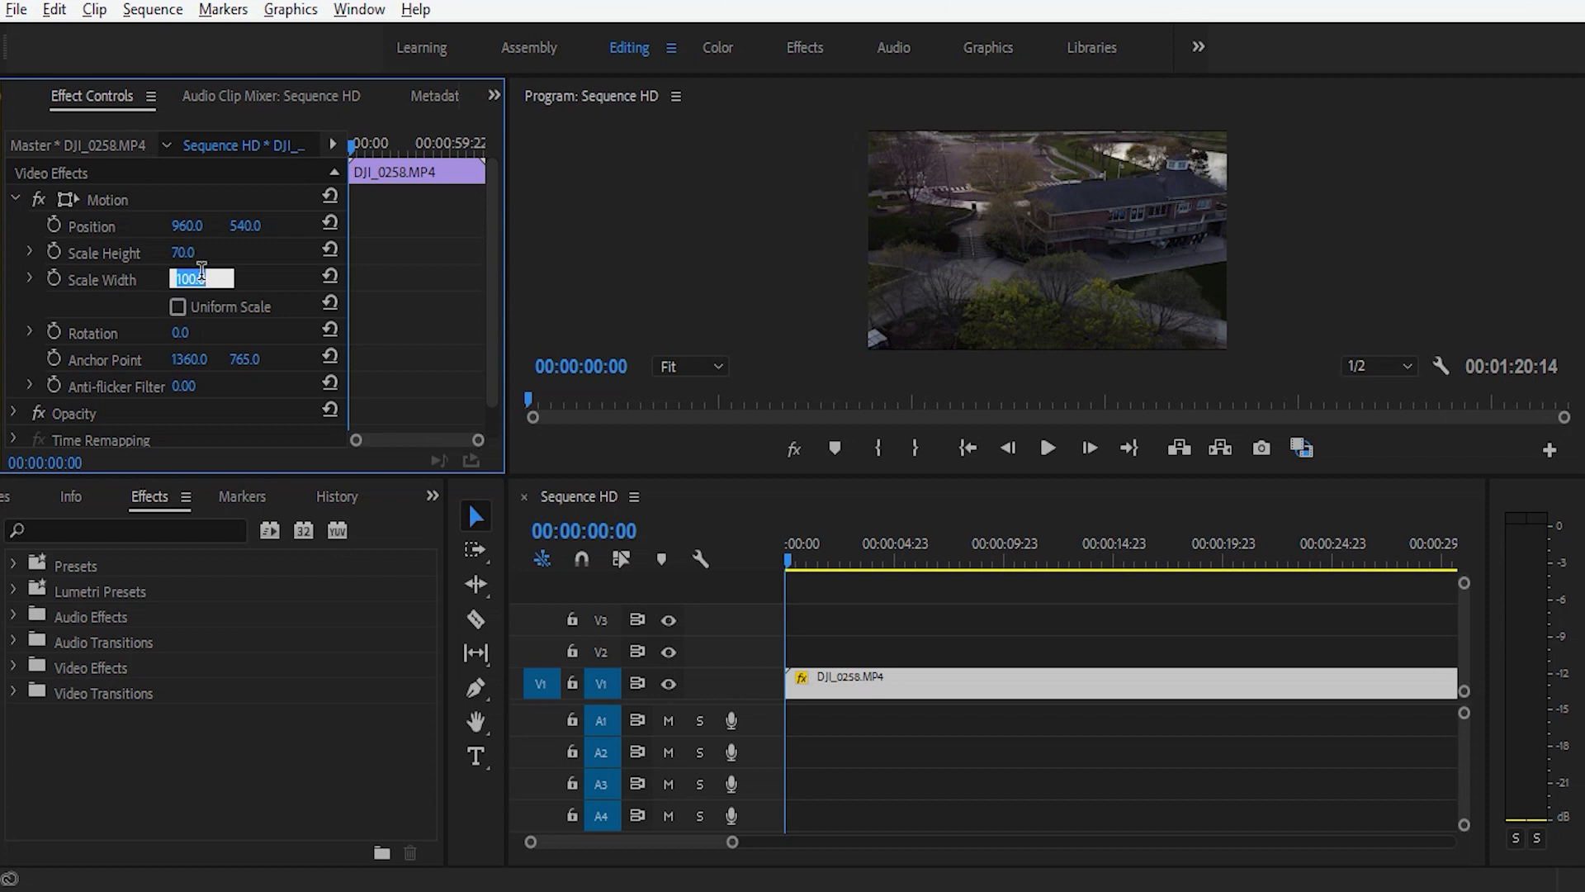
key("Down")
key("Down")
key("Down")
key("Down")
key("Down")
key("Down")
key("Down")
key("Down")
key("Down")
key("Down")
key("Down")
key("Down")
key("Down")
key("Down")
key("Down")
key("Down")
key("Down")
key("Down")
key("Down")
key("Down")
key("Down")
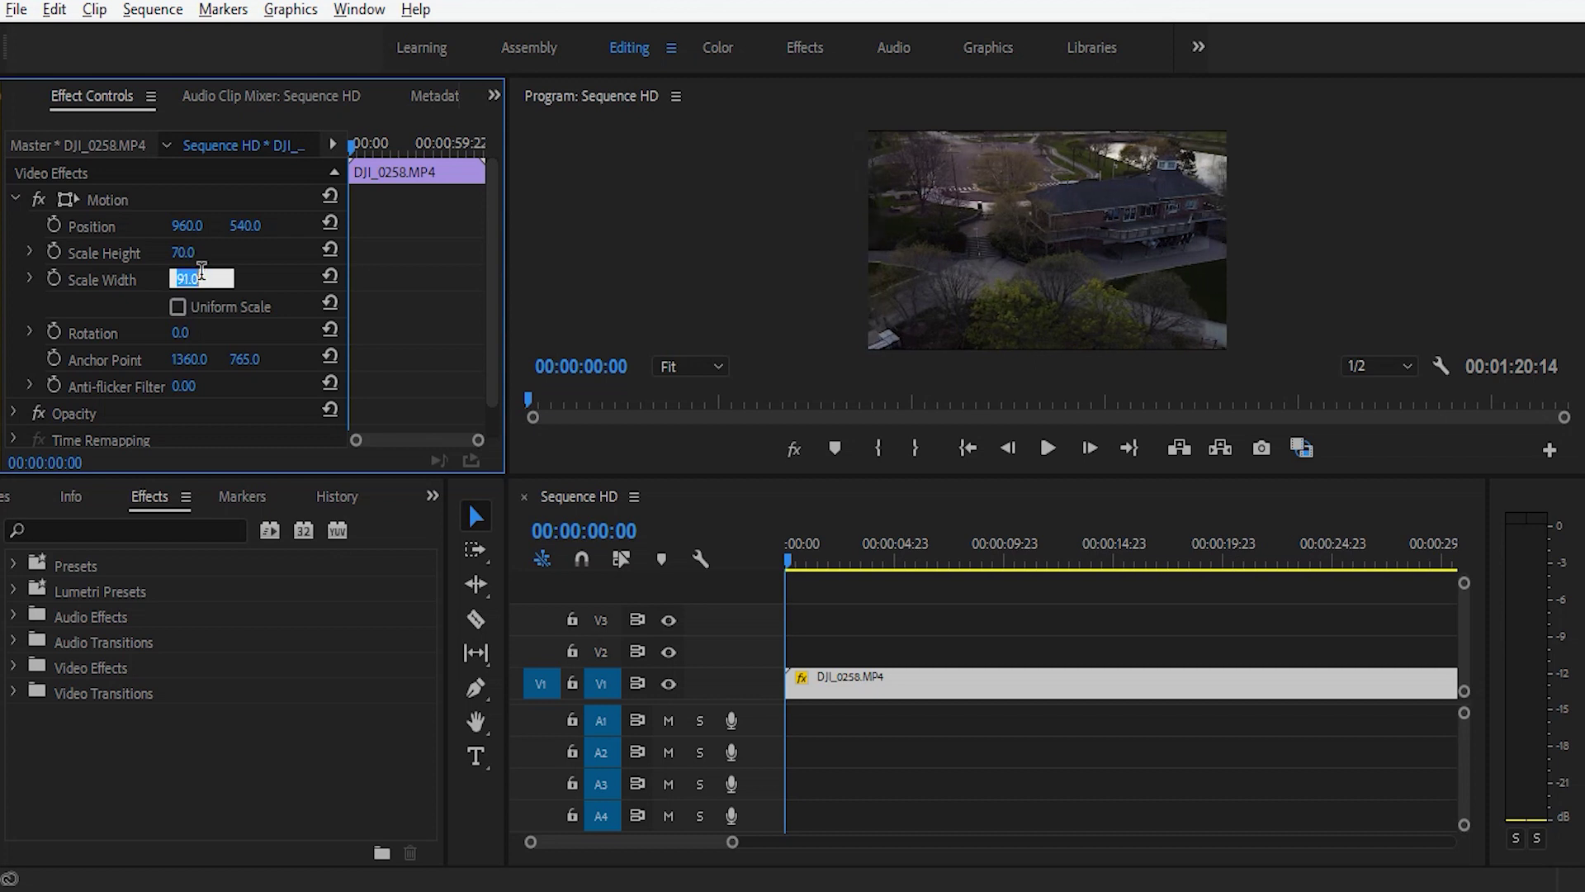
key("Up")
key("Up")
key("Up")
key("Up")
key("Up")
key("Up")
key("Up")
key("Up")
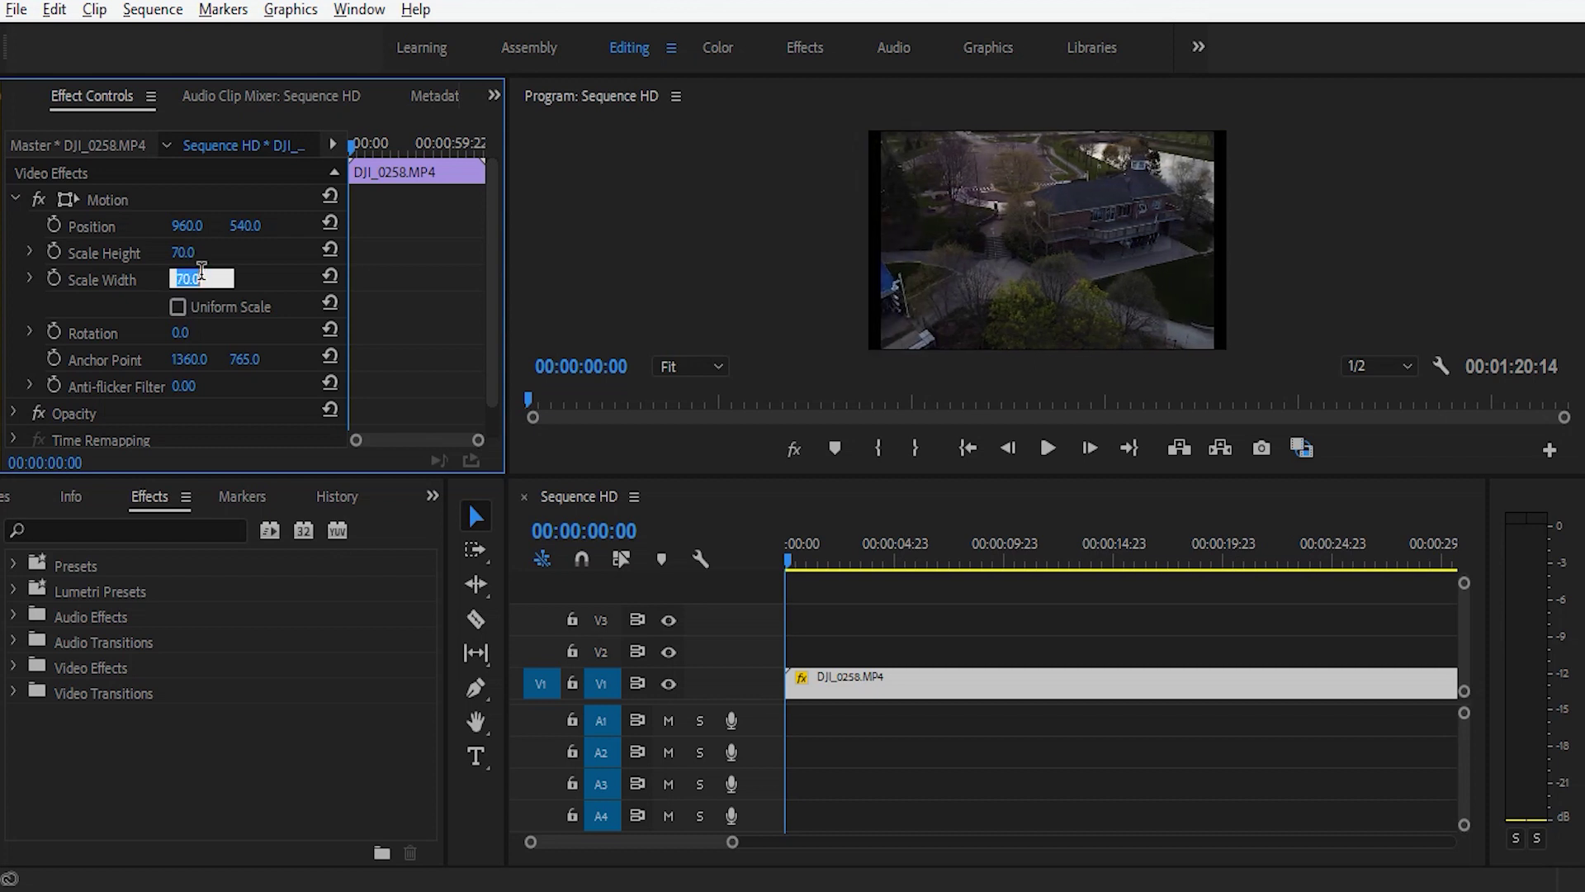
Set the clip's Scale Height to 72.
key("shift+Tab")
key("Up")
key("Up")
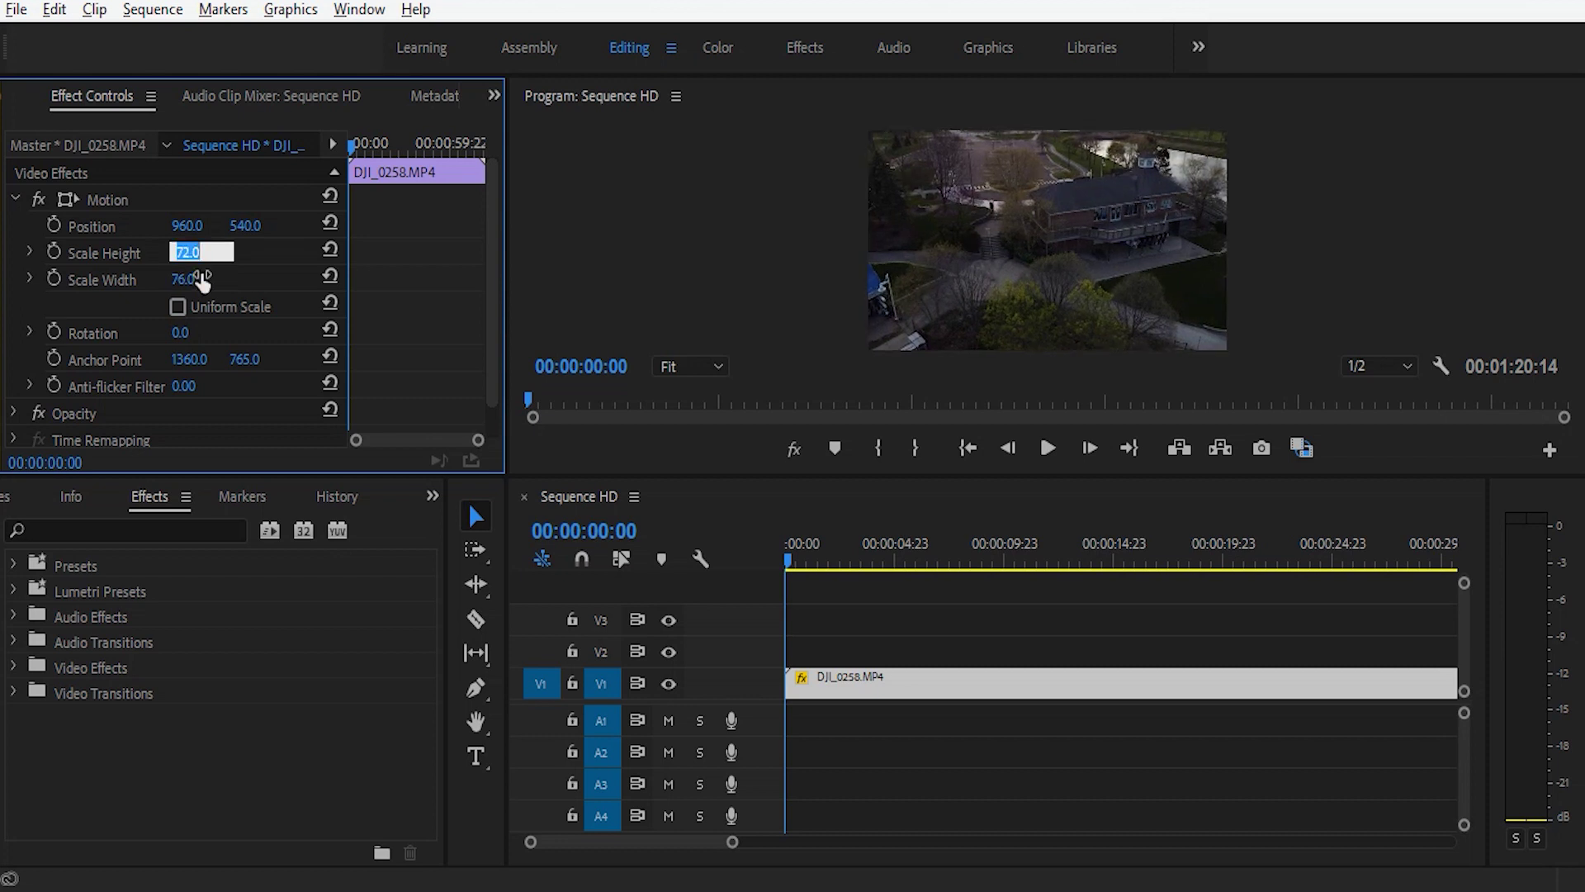
left_click(601, 234)
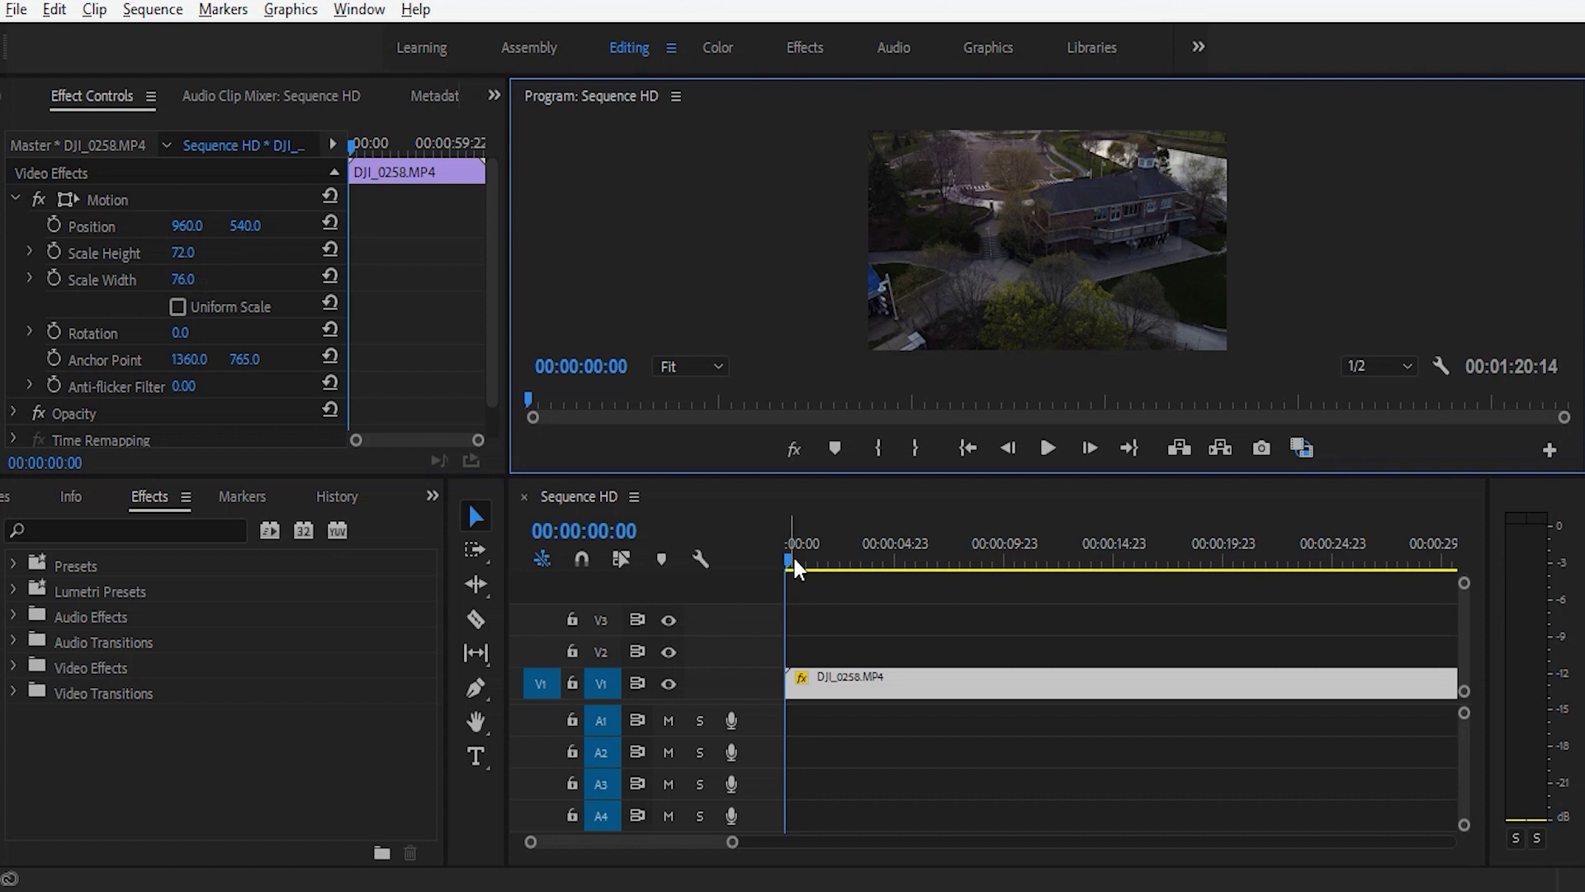
Split the clip at 00:00:02:07 and ripple-delete the opening segment so the remainder starts at the beginning of the sequence.
left_click_drag(789, 558, 837, 569)
key("c")
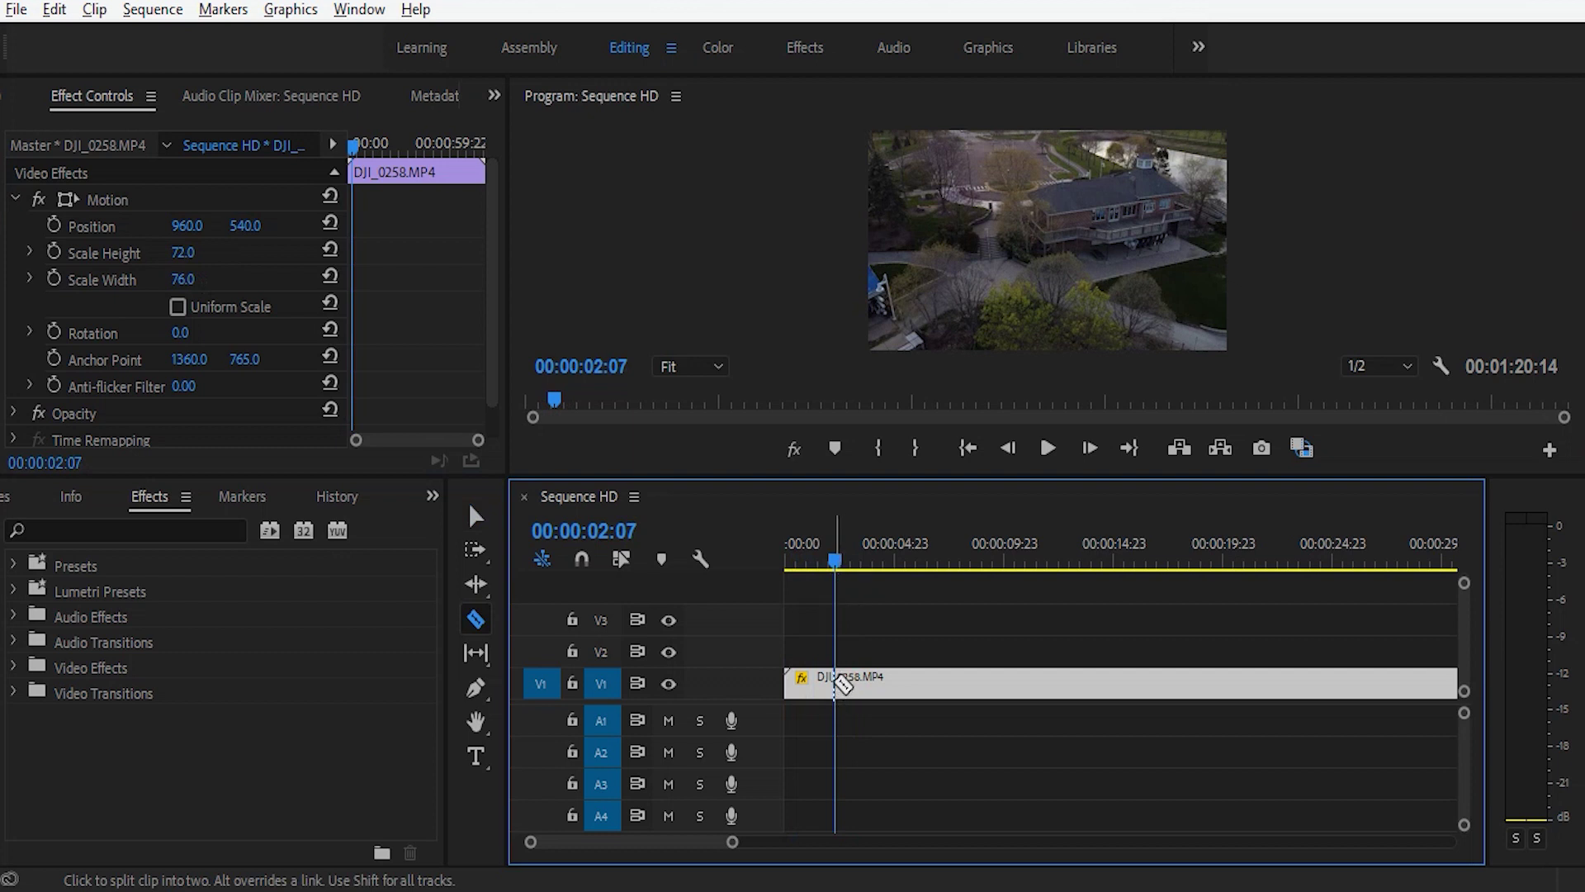
left_click(836, 682)
key("v")
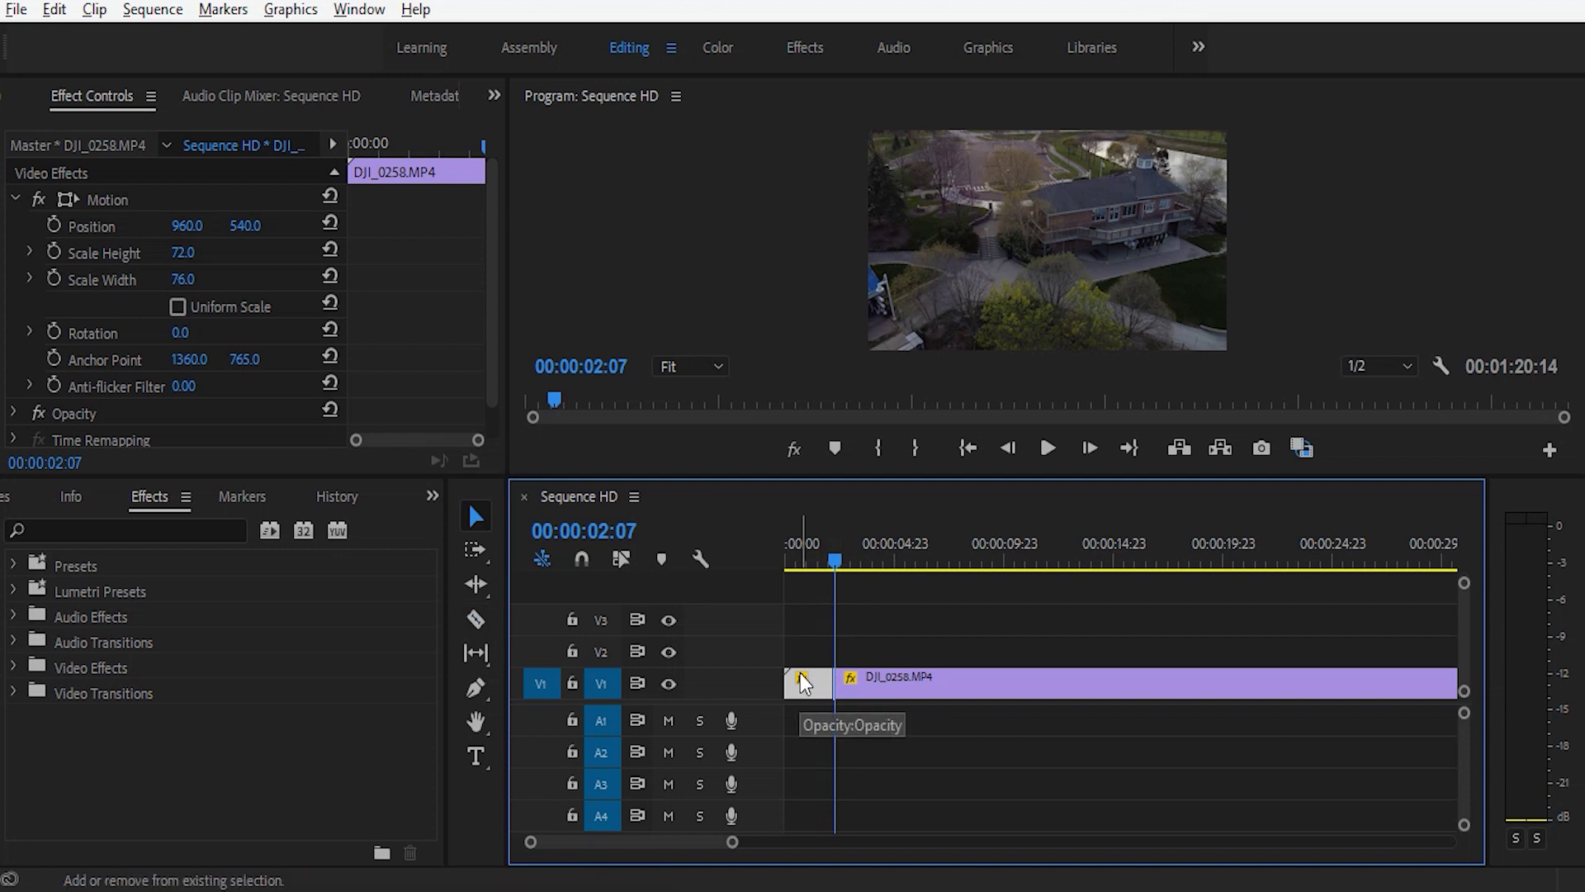
key("shift+Delete")
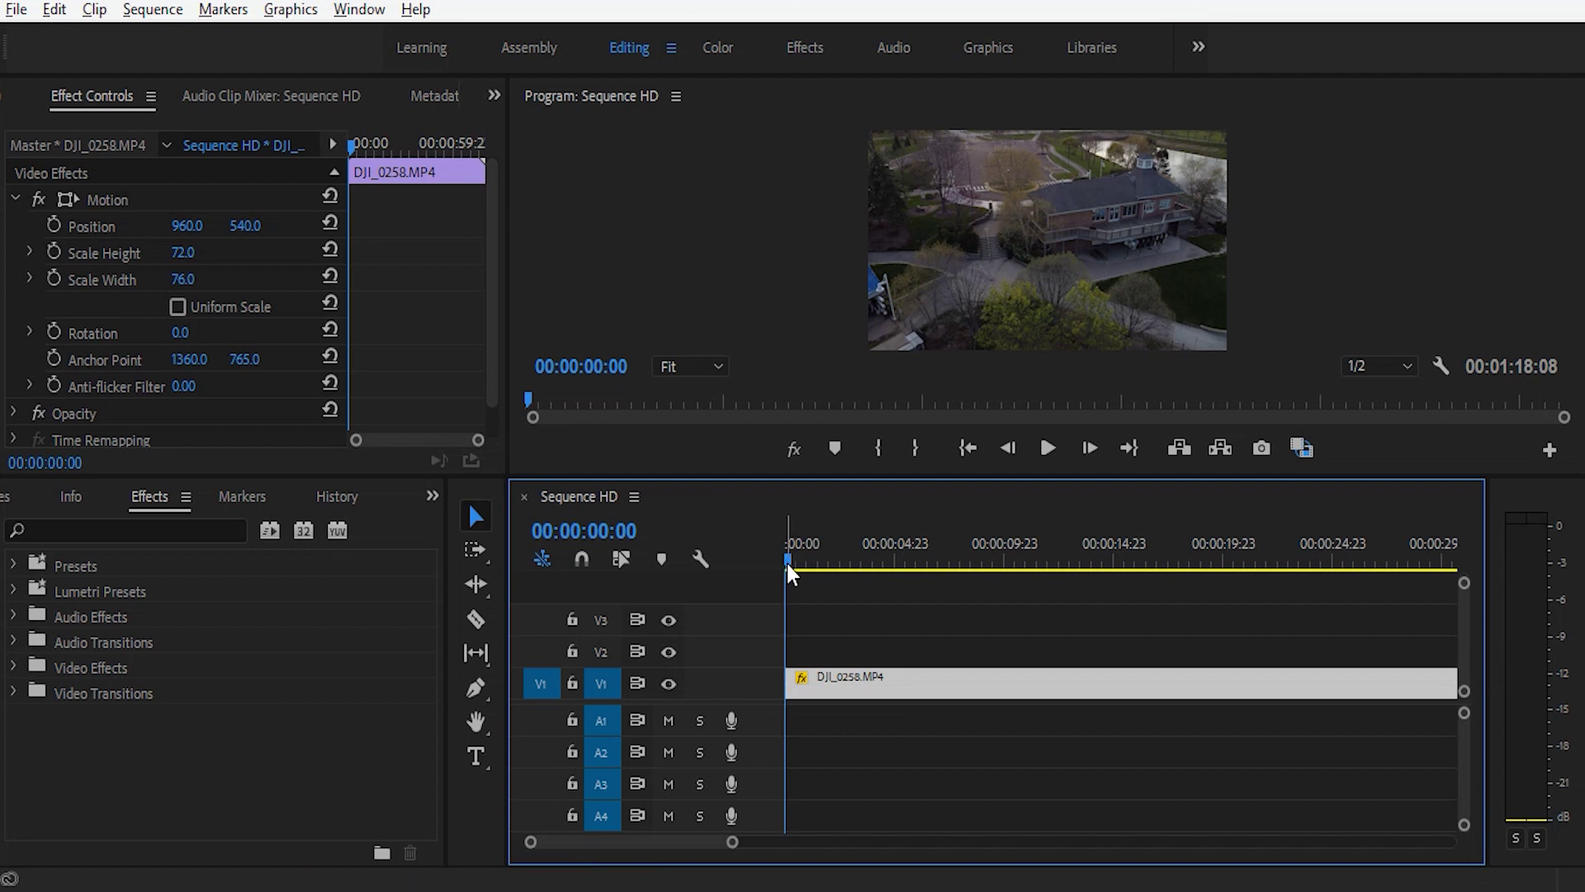
Split the clip at 00:00:33:04 and delete the segment after the cut.
left_click_drag(790, 558, 1109, 621)
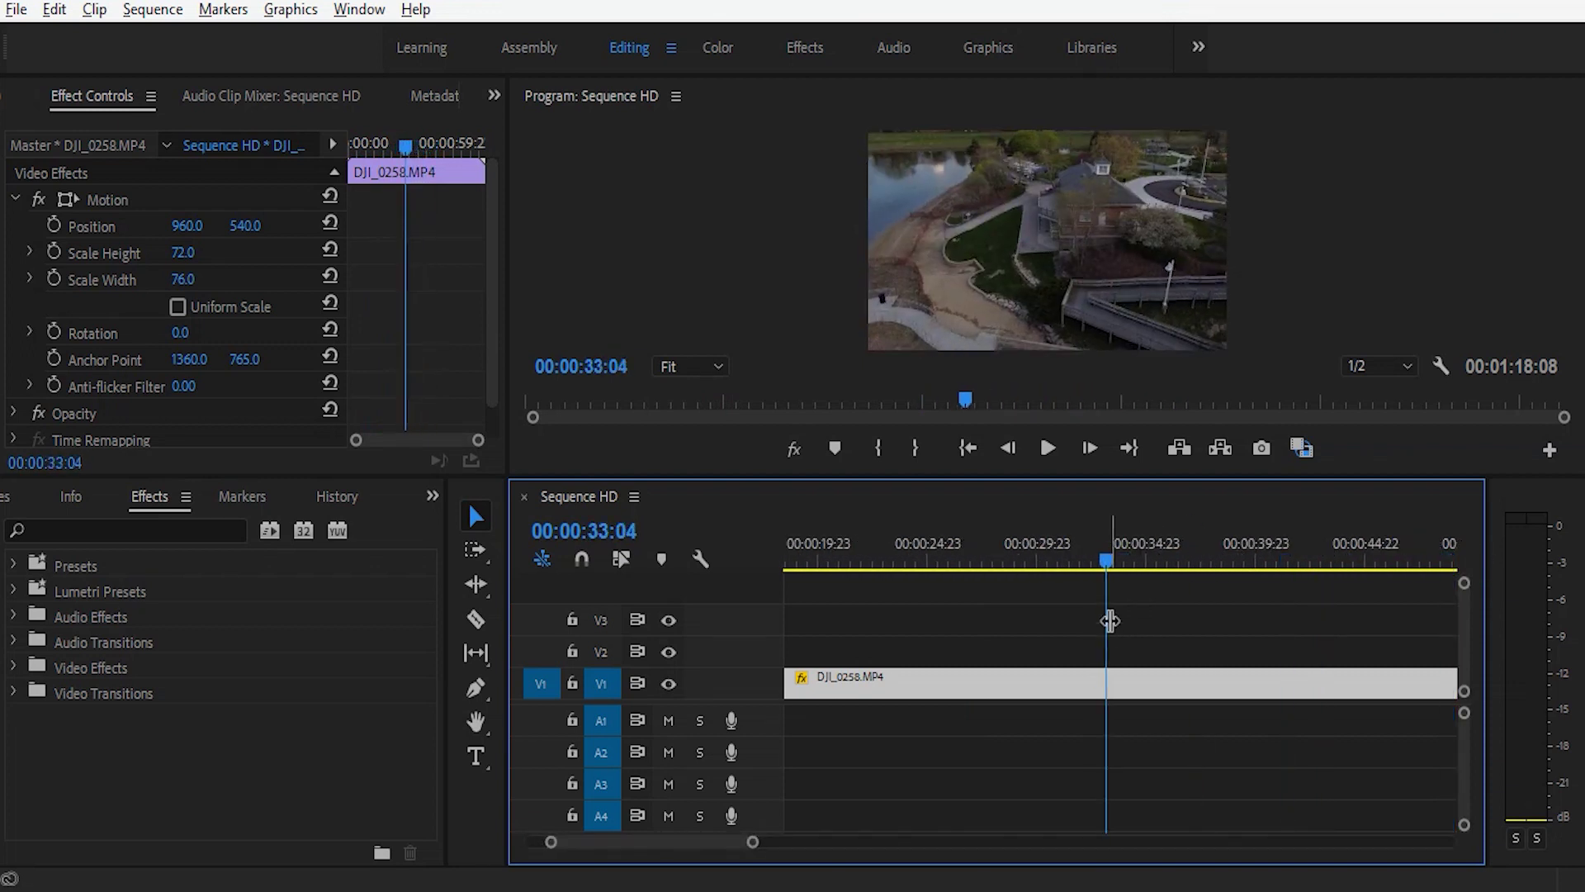
key("c")
left_click(1107, 686)
key("a")
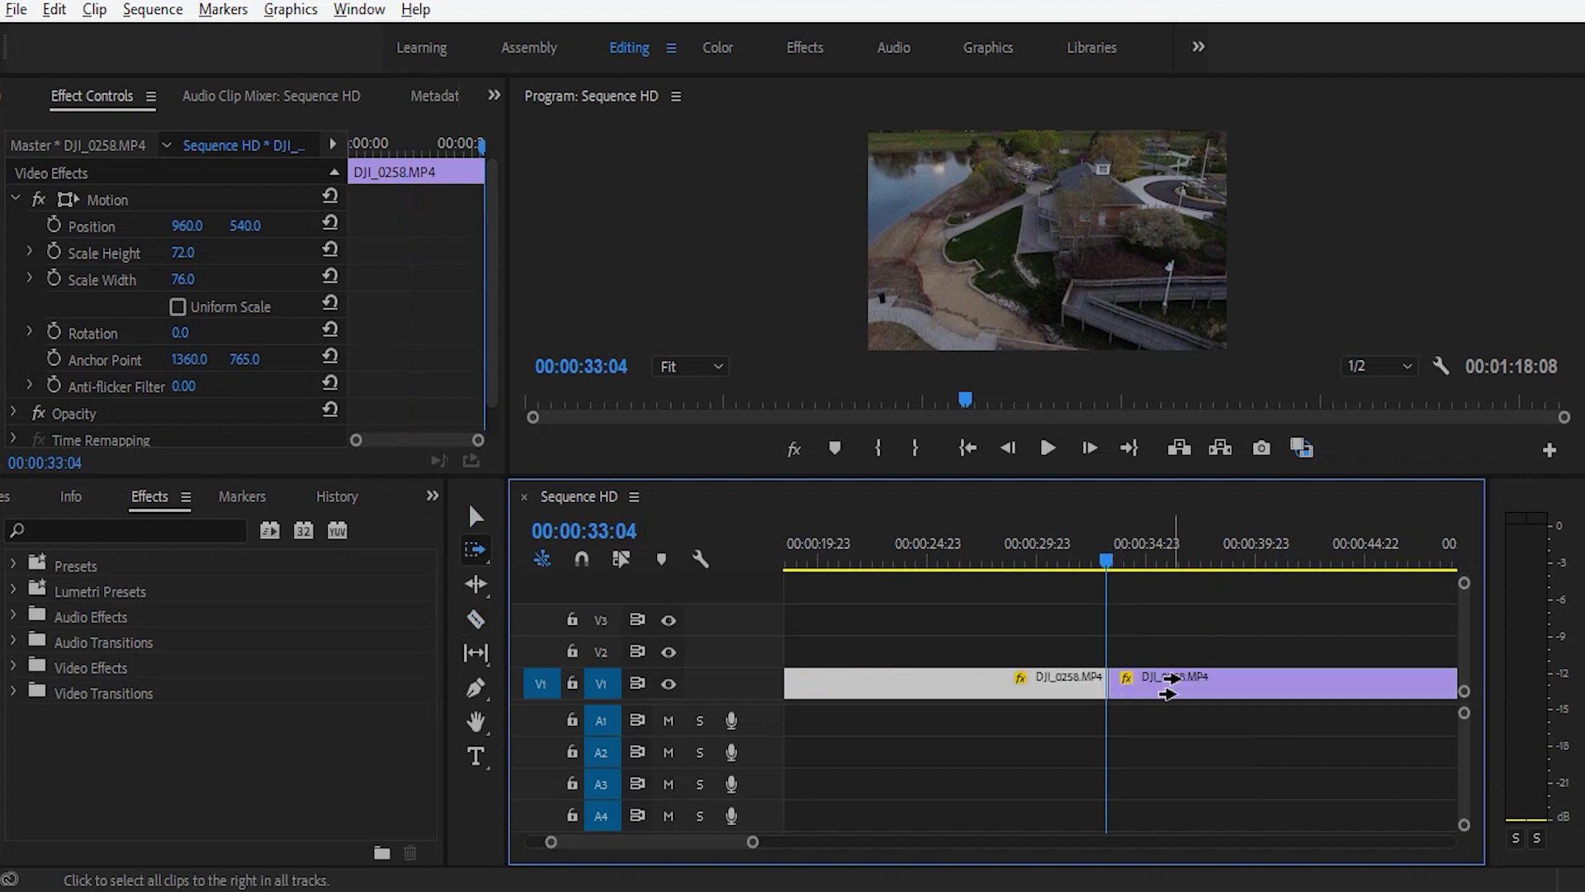
key("v")
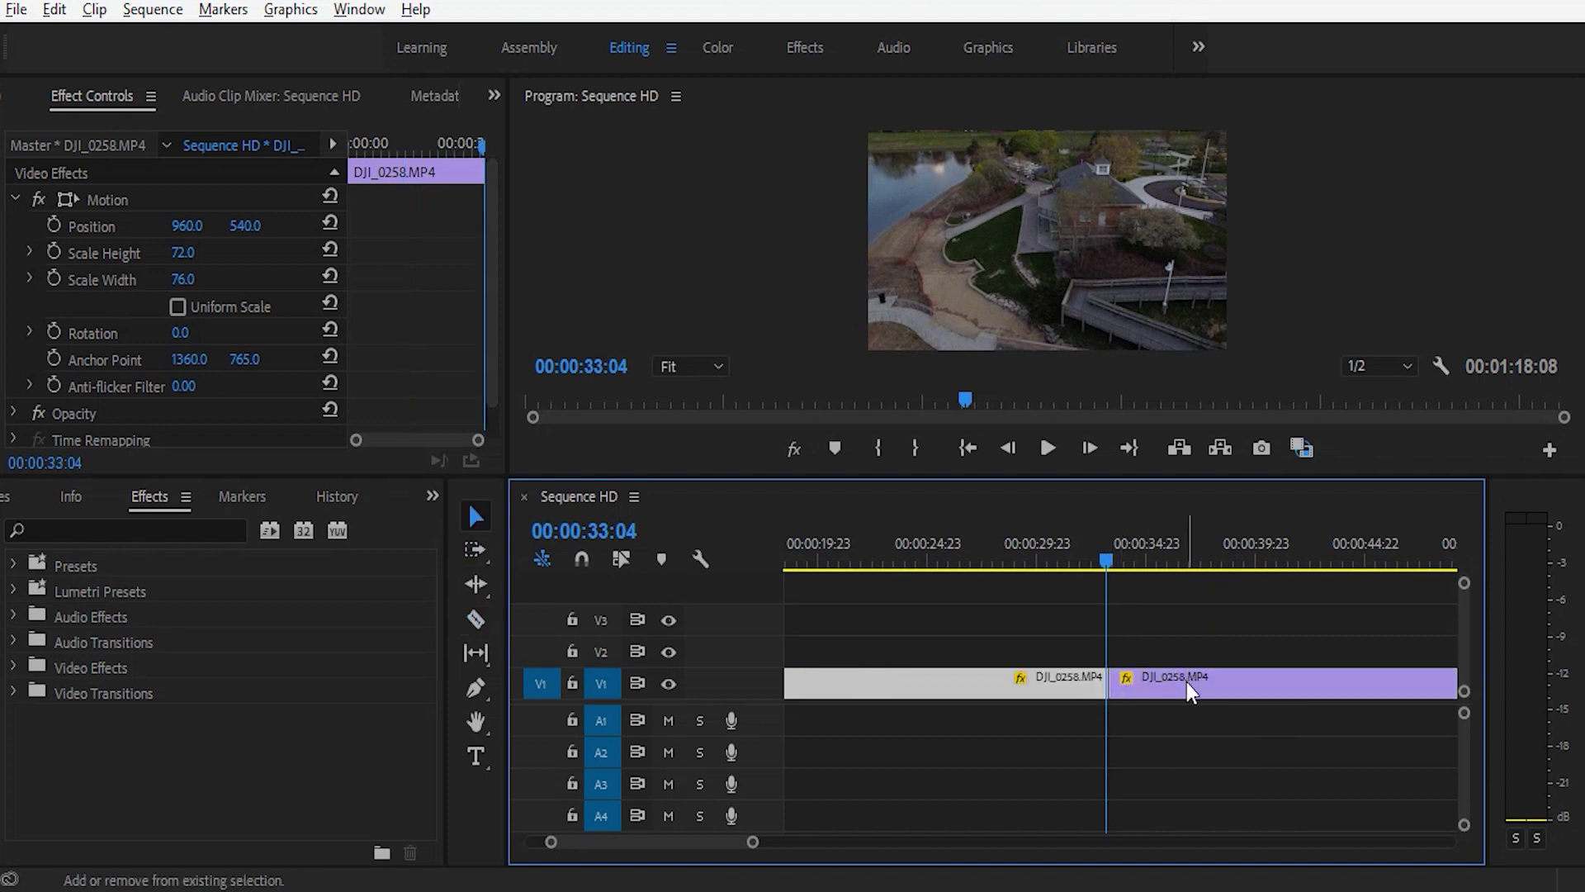
key("q")
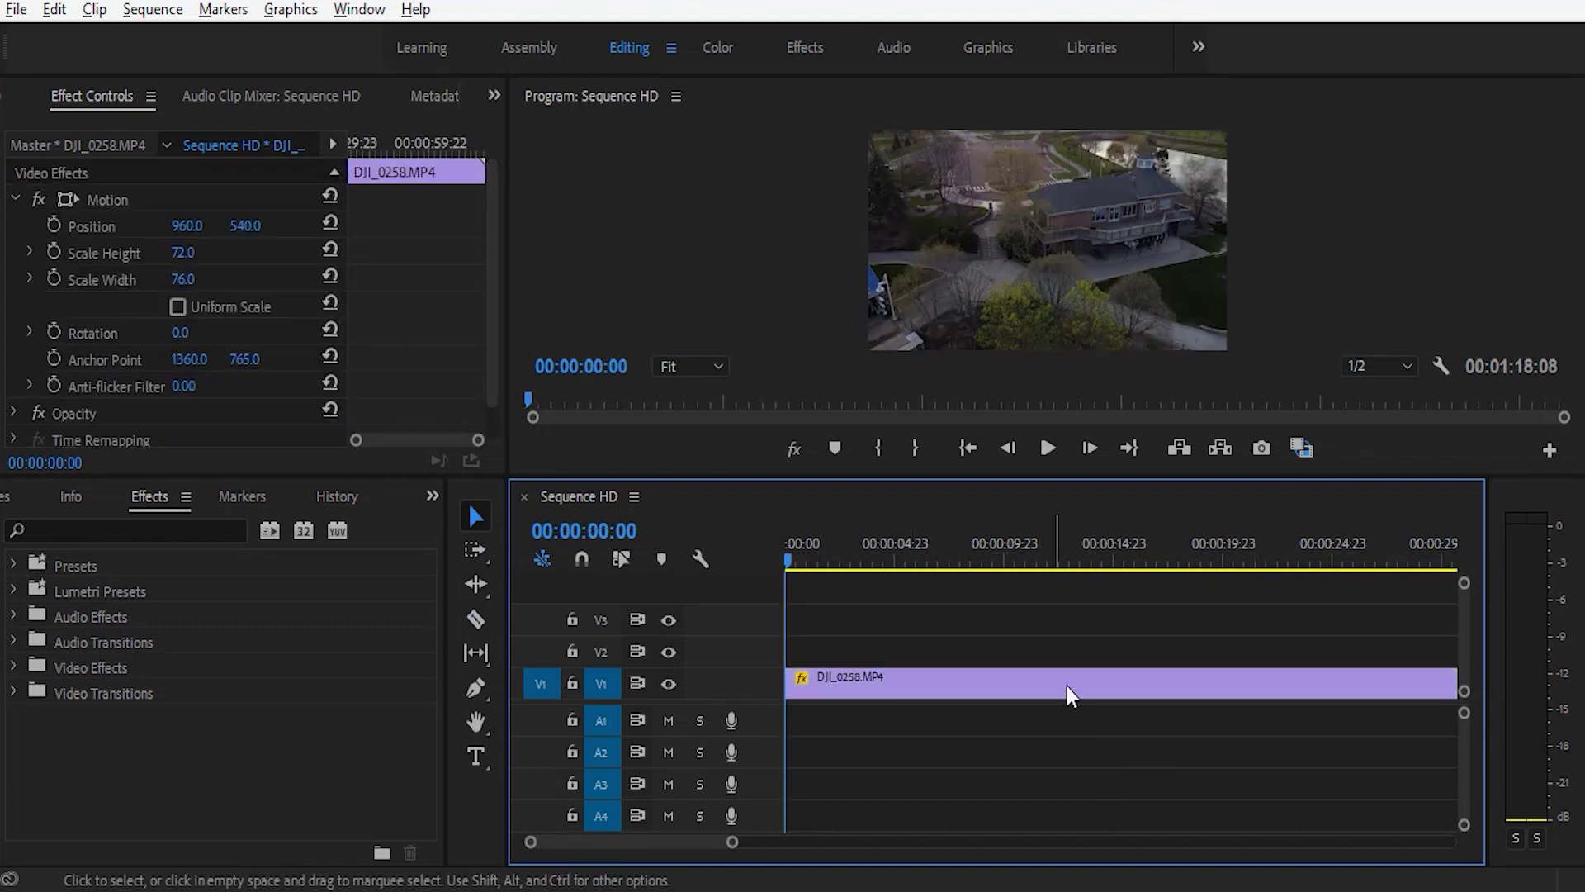
left_click_drag(705, 839, 739, 839)
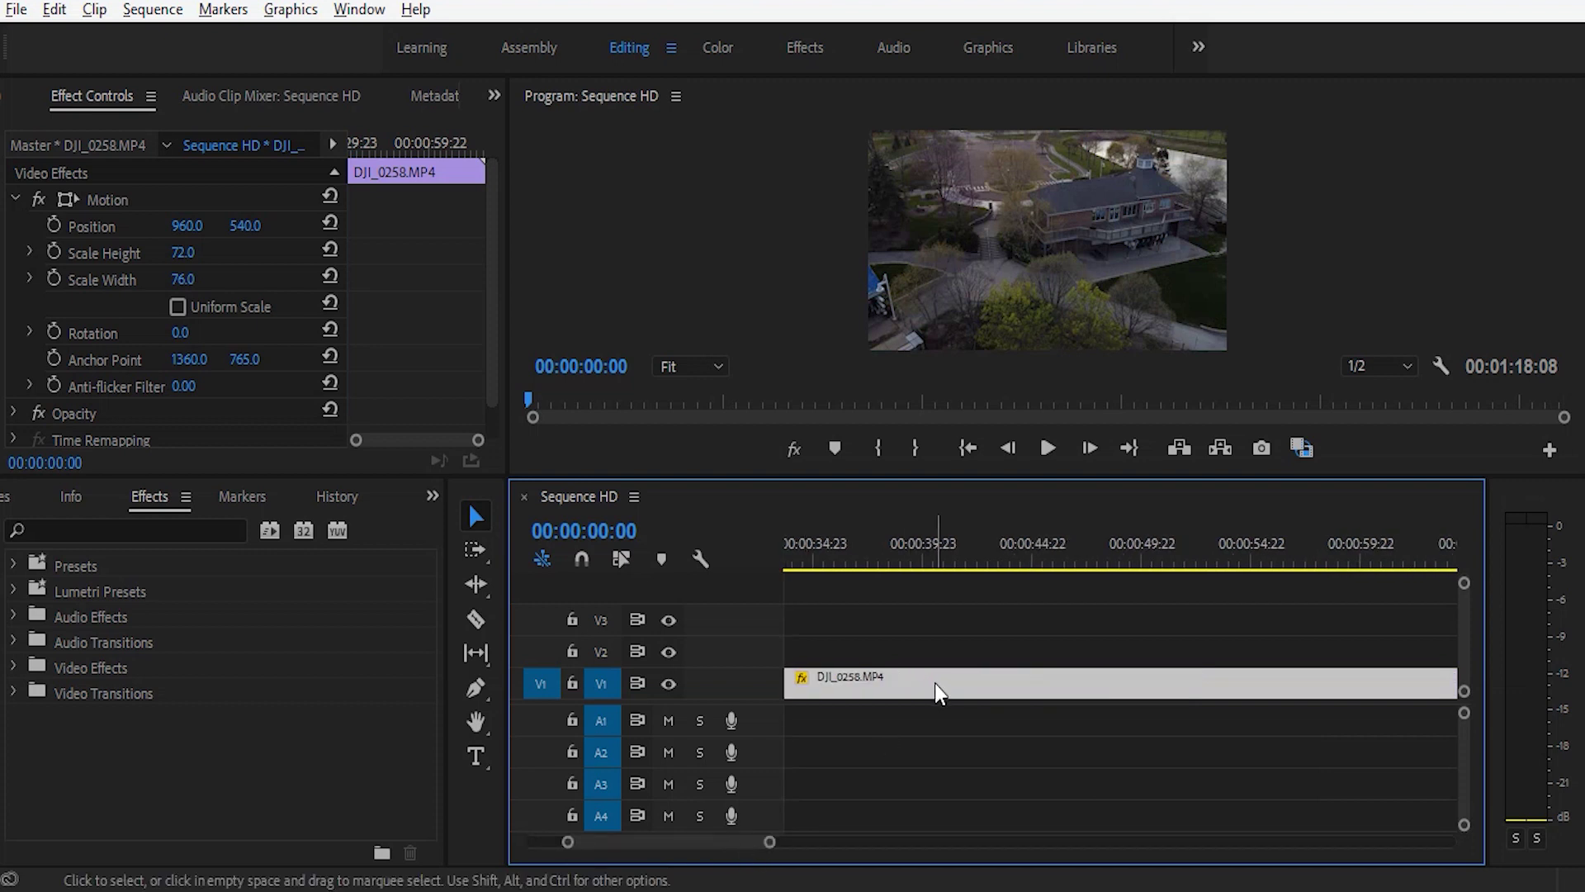
key("Delete")
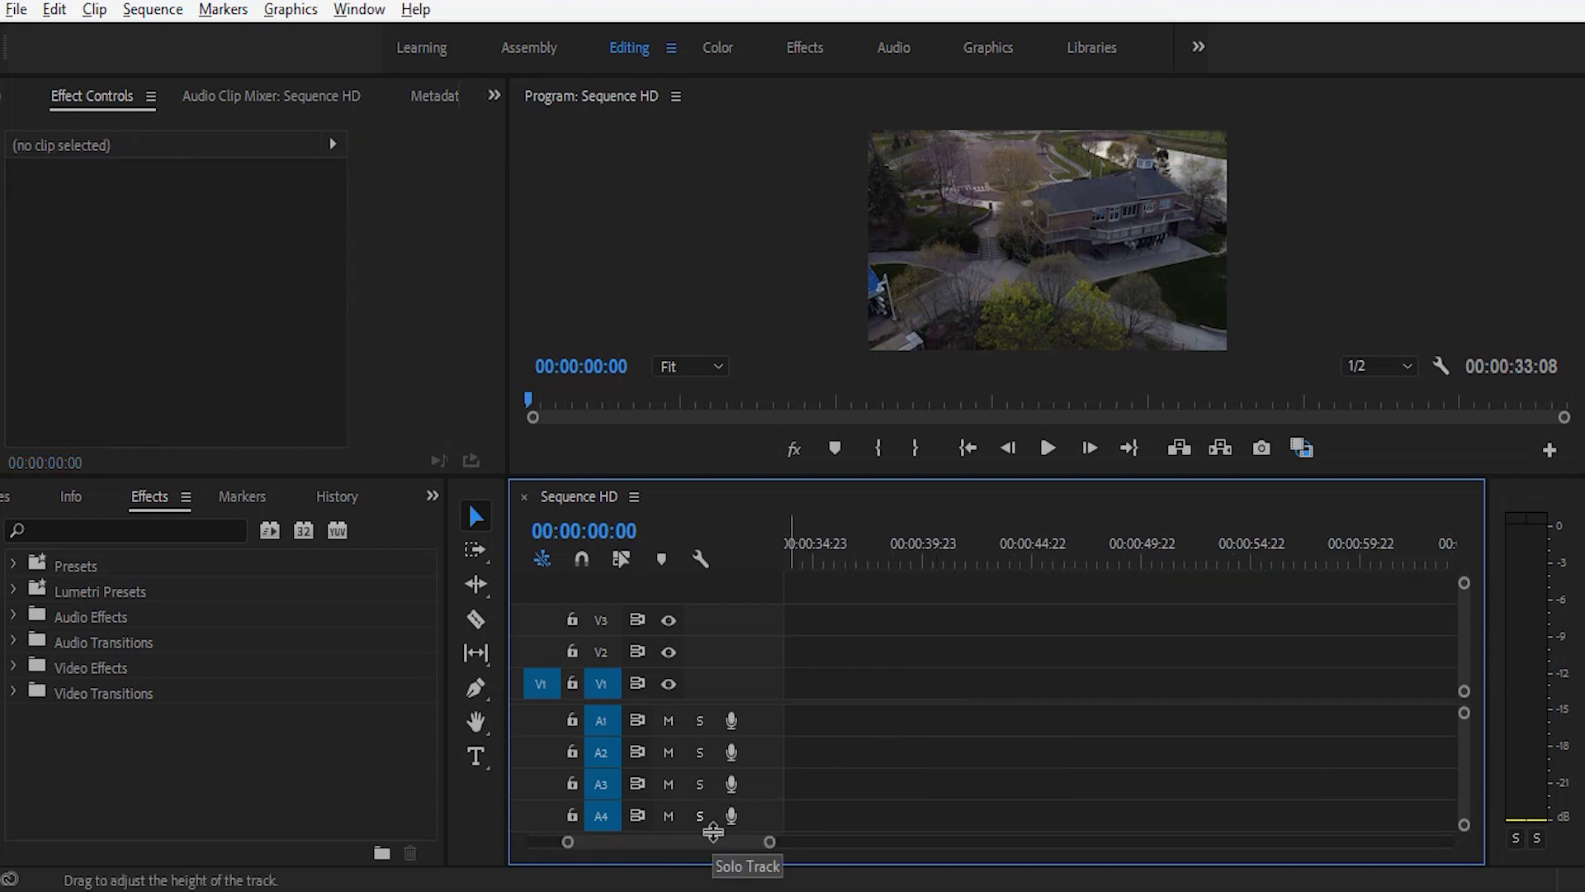
Scrub through the trimmed clip to review it and return the playhead to the start of the sequence.
left_click_drag(707, 839, 591, 834)
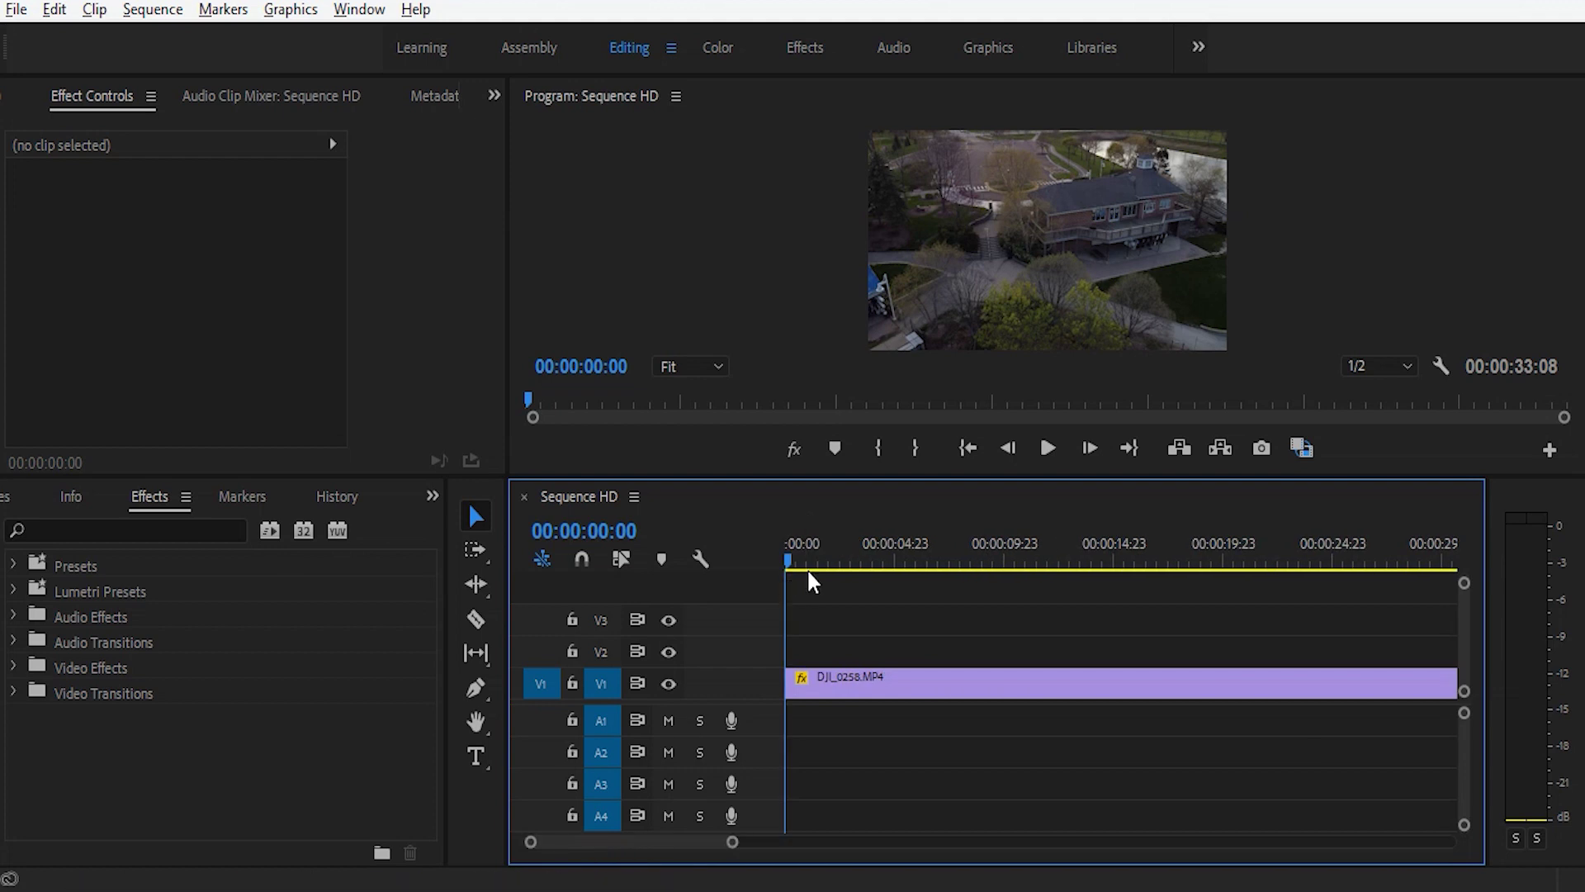
left_click_drag(786, 565, 1333, 570)
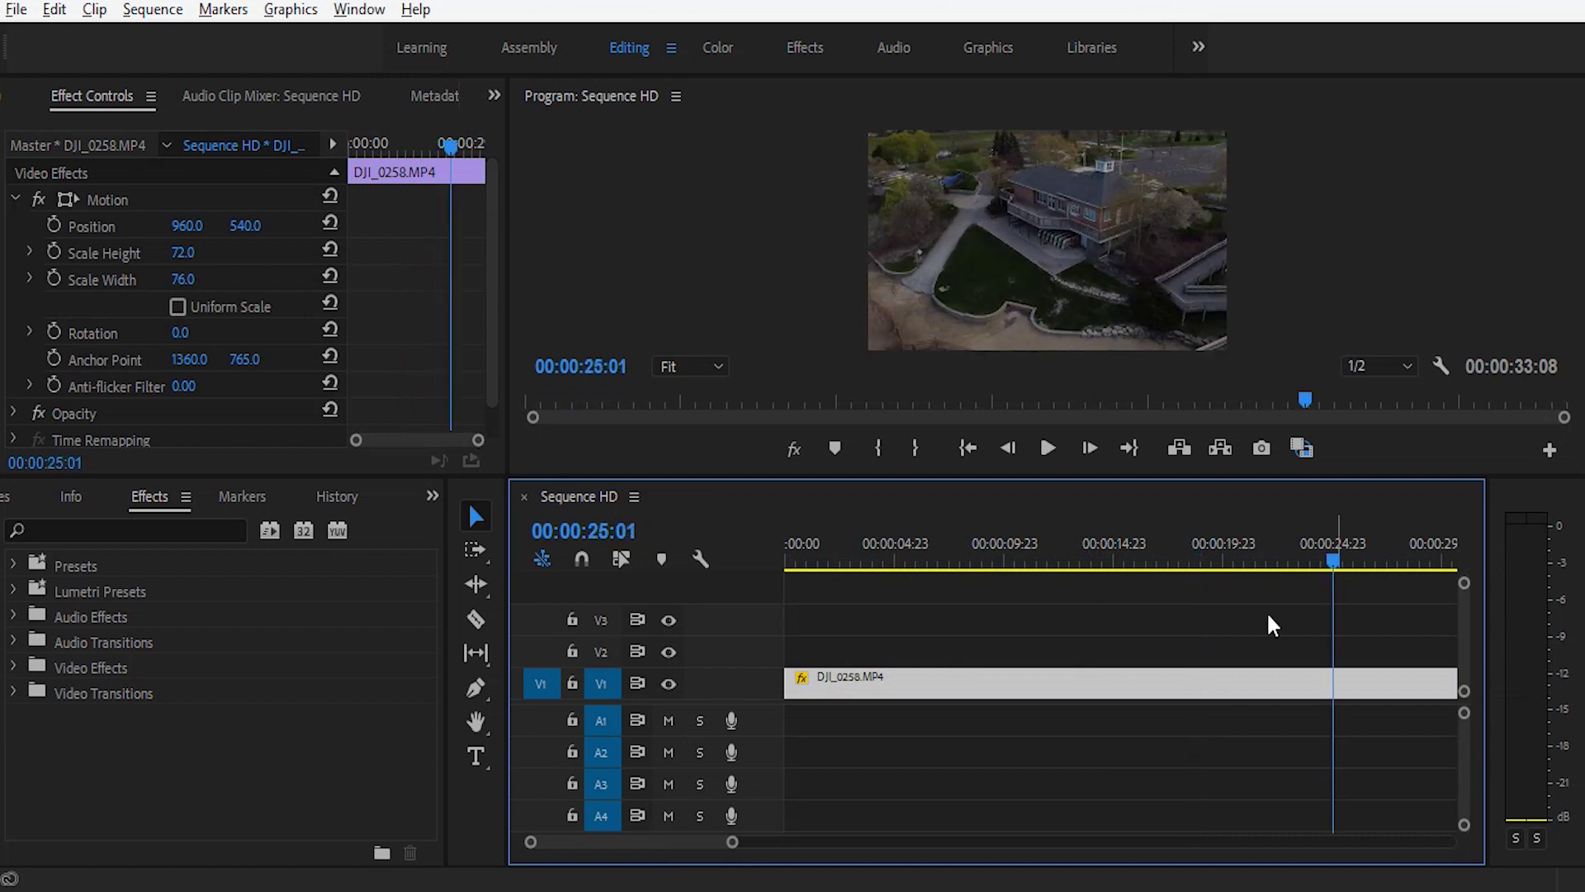
left_click_drag(731, 842, 775, 843)
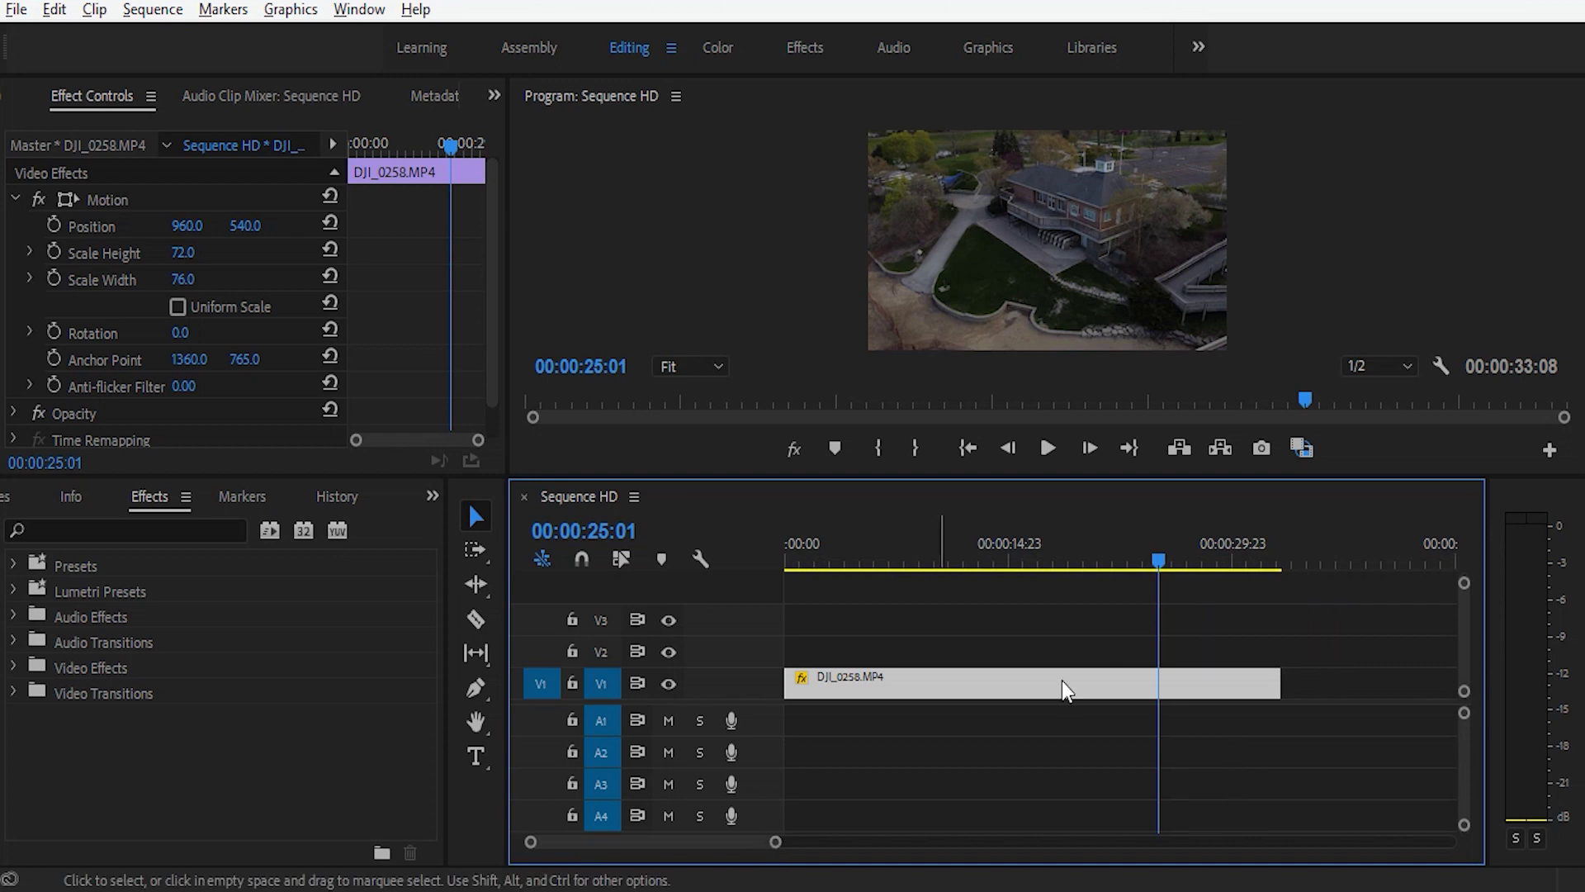
left_click_drag(1160, 567, 765, 577)
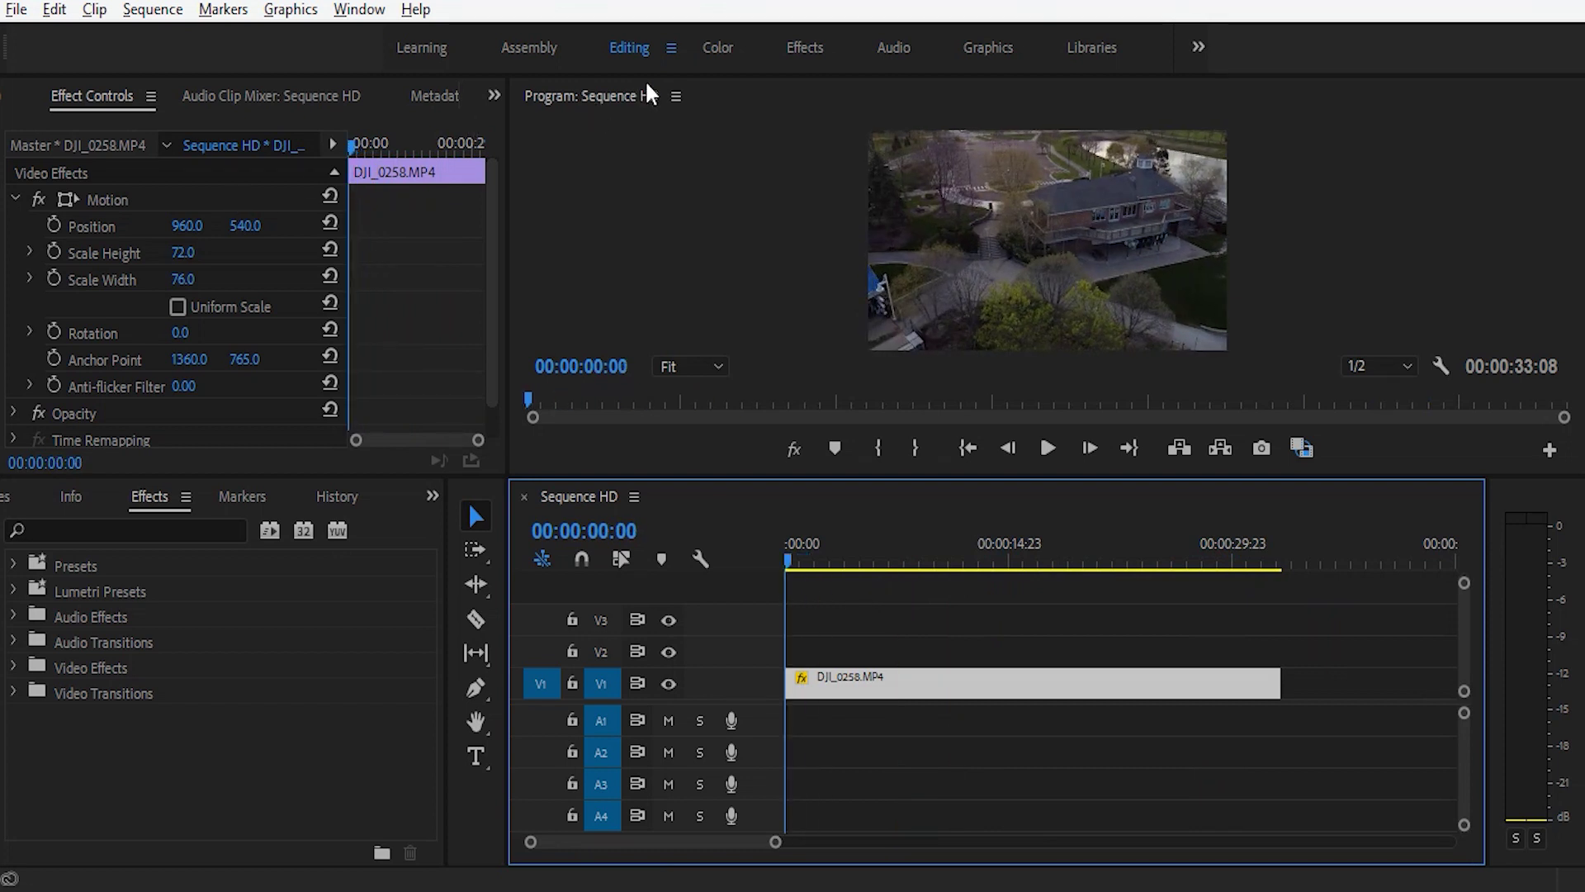
In the Color workspace's Basic Correction, set Exposure to 1.6, Contrast to 41.3 and Highlights to 23.9.
left_click(723, 46)
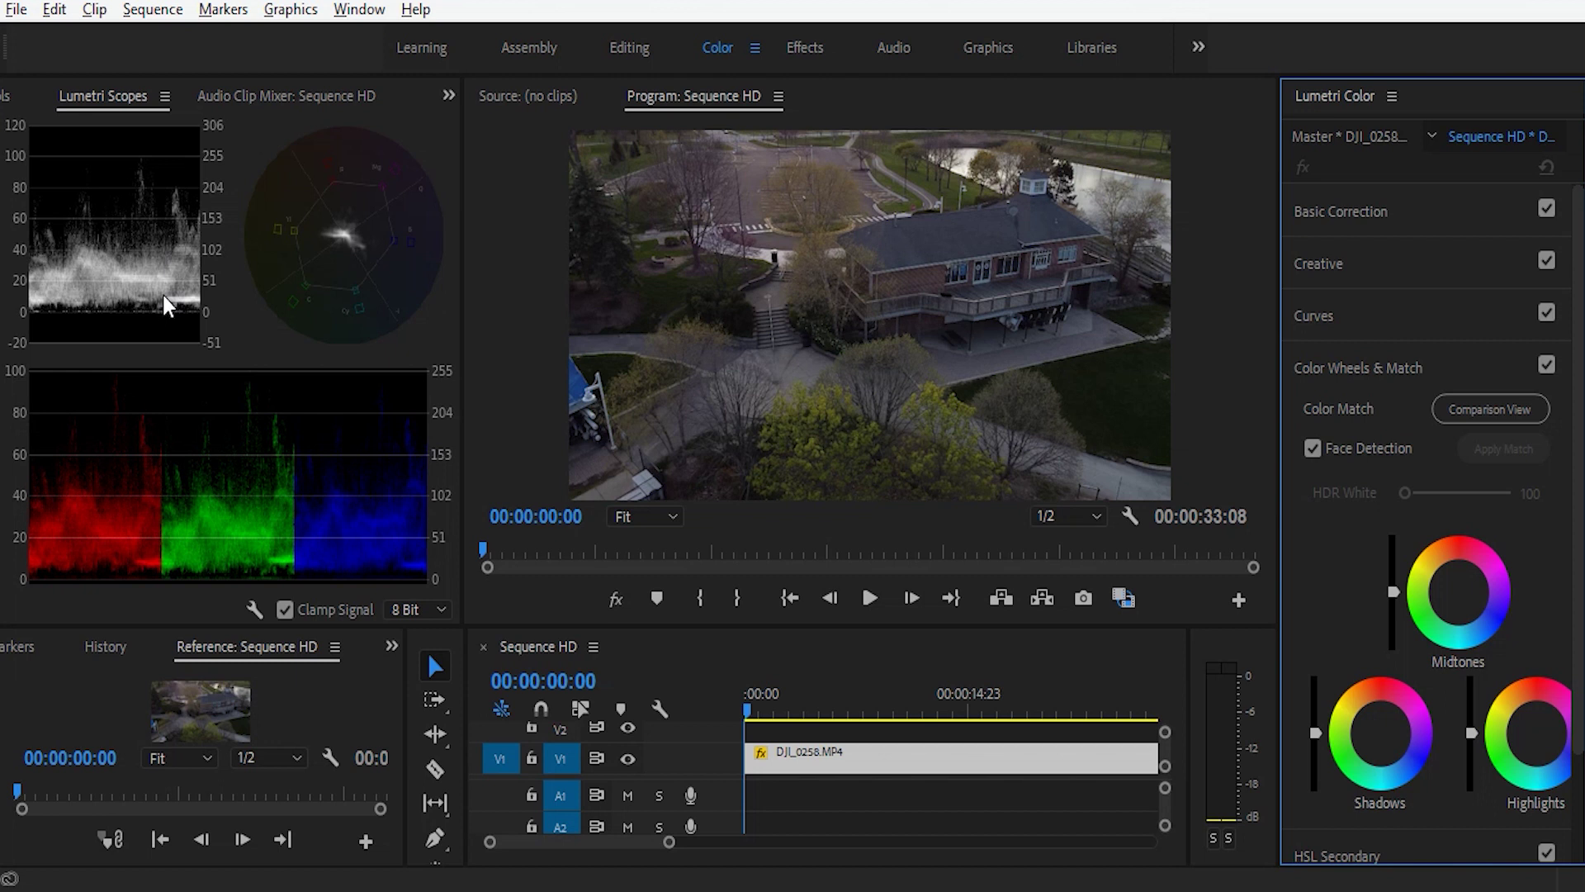
left_click(1376, 220)
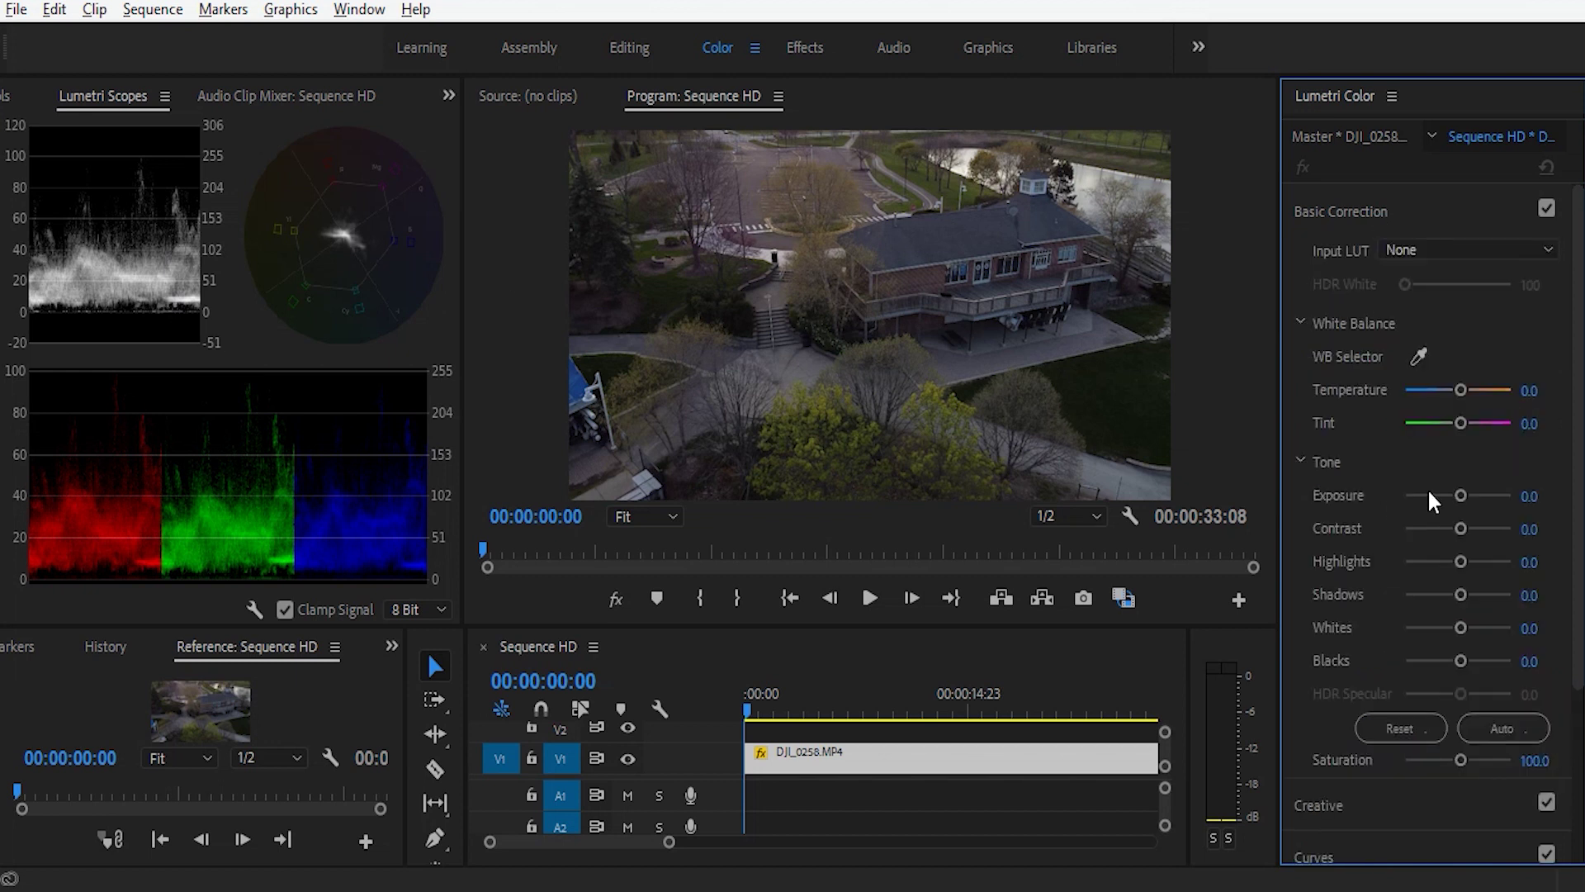
left_click_drag(1458, 496, 1482, 549)
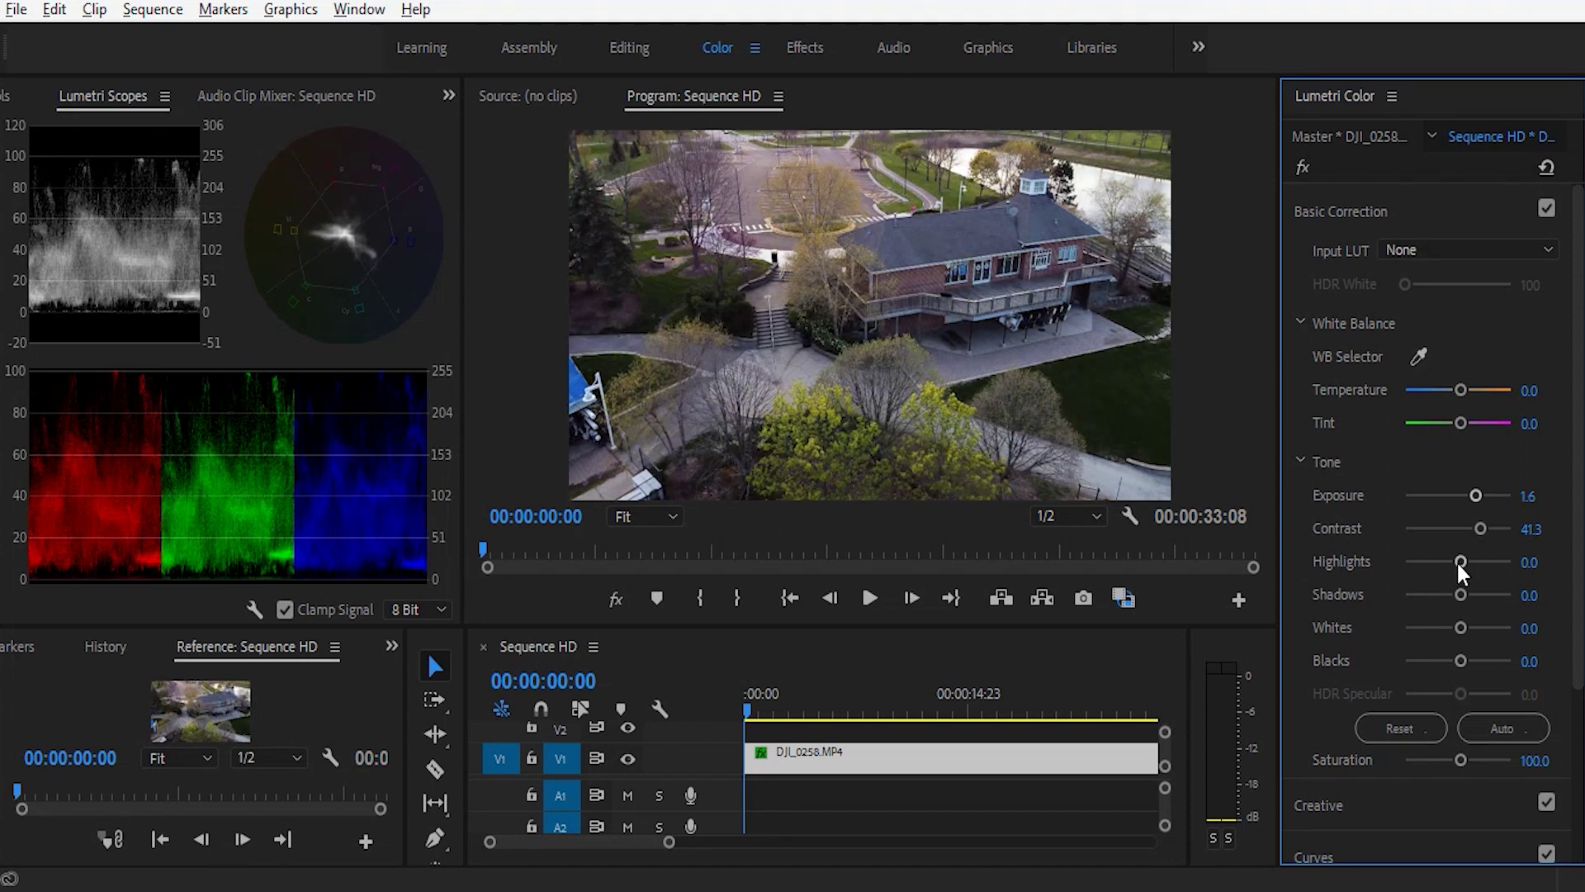
mouse_move(1462, 569)
left_mouse_down()
mouse_move(1514, 575)
mouse_move(1474, 588)
left_mouse_up()
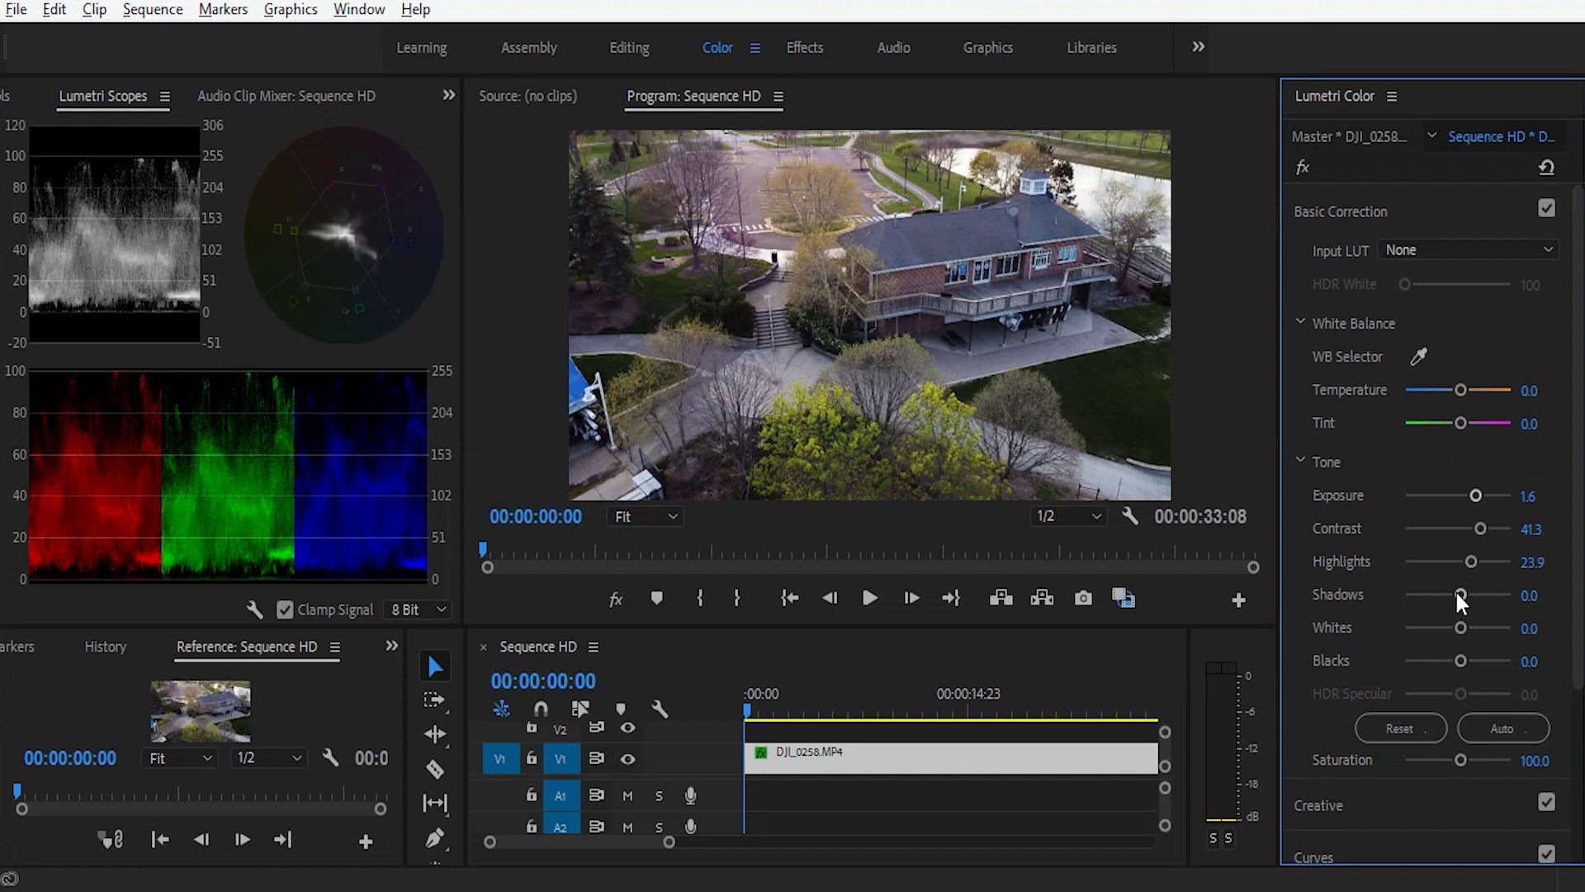
Set the clip's Shadows to 8.7 and Whites to 41.3 in Basic Correction.
left_click_drag(1459, 594, 1234, 607)
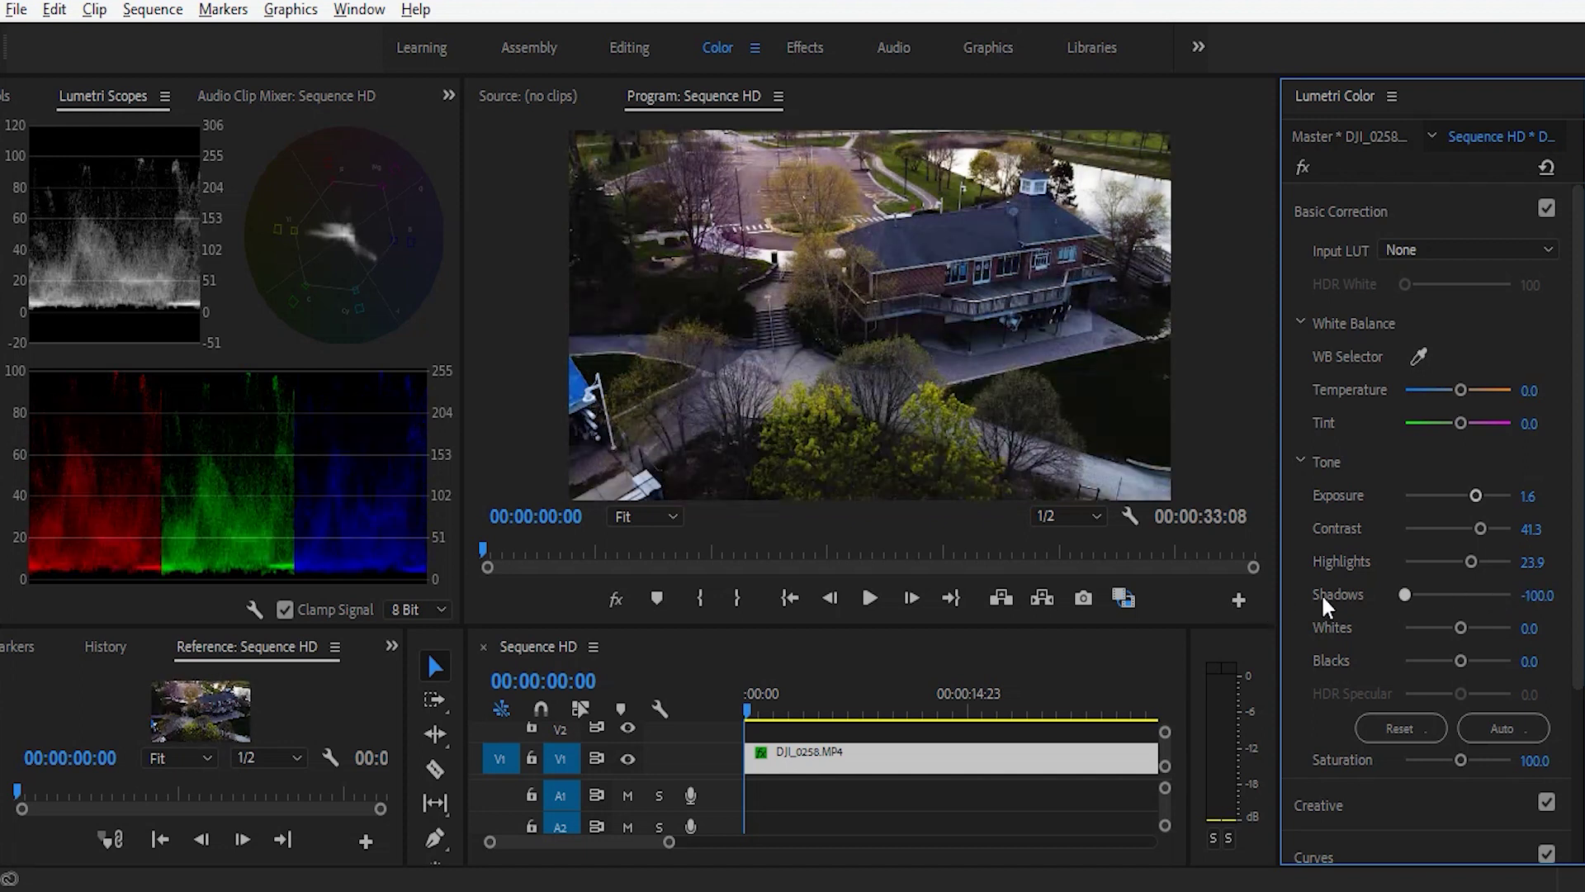
left_click_drag(1404, 596, 1459, 601)
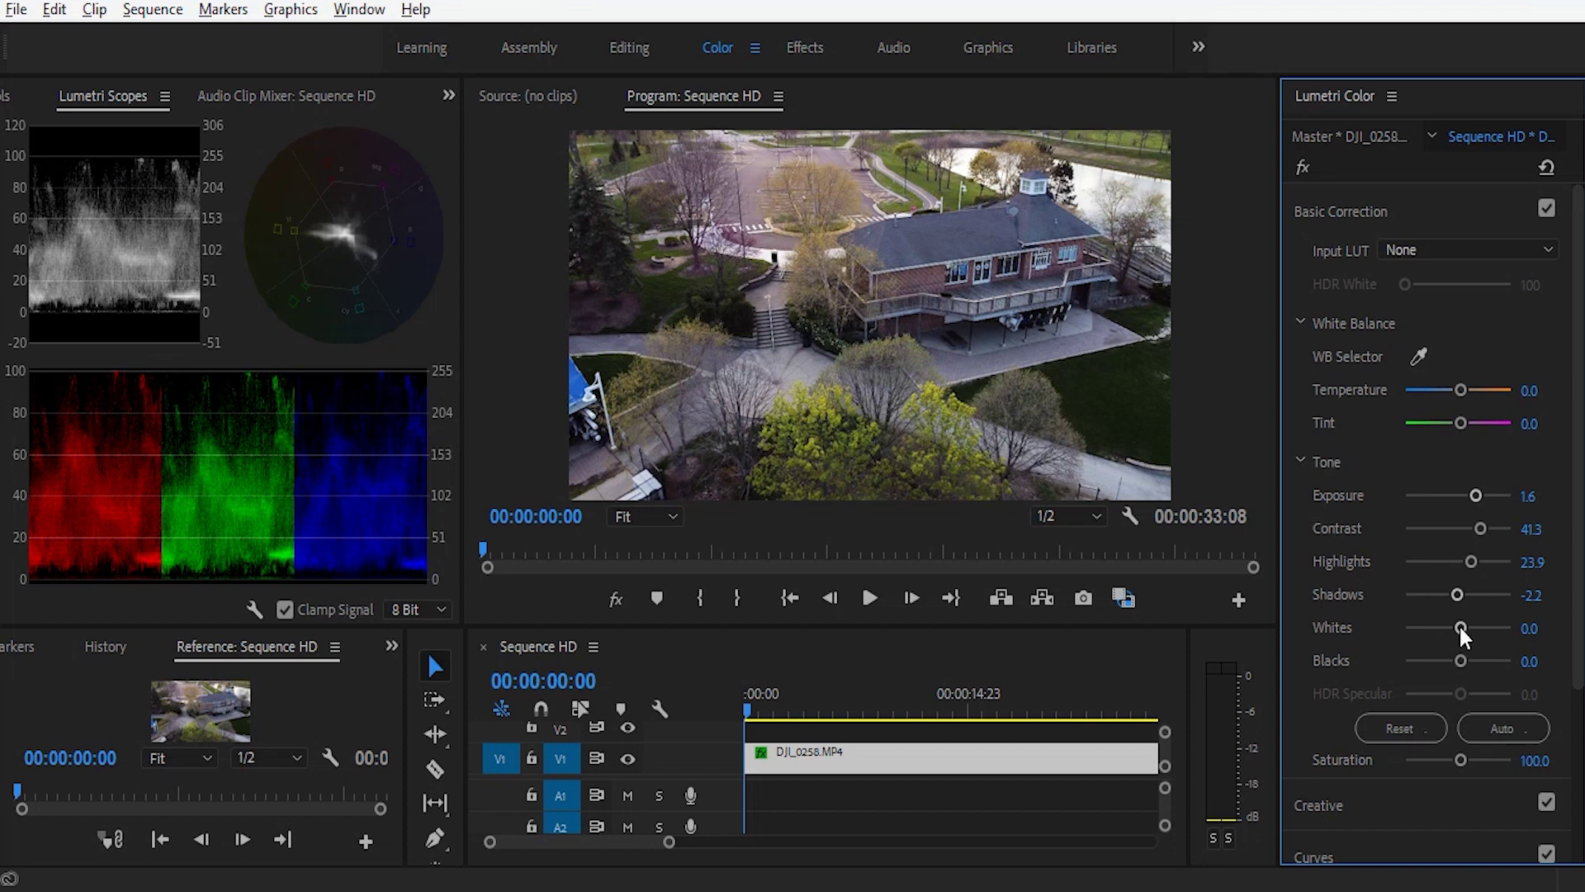
left_click_drag(1464, 631, 1482, 631)
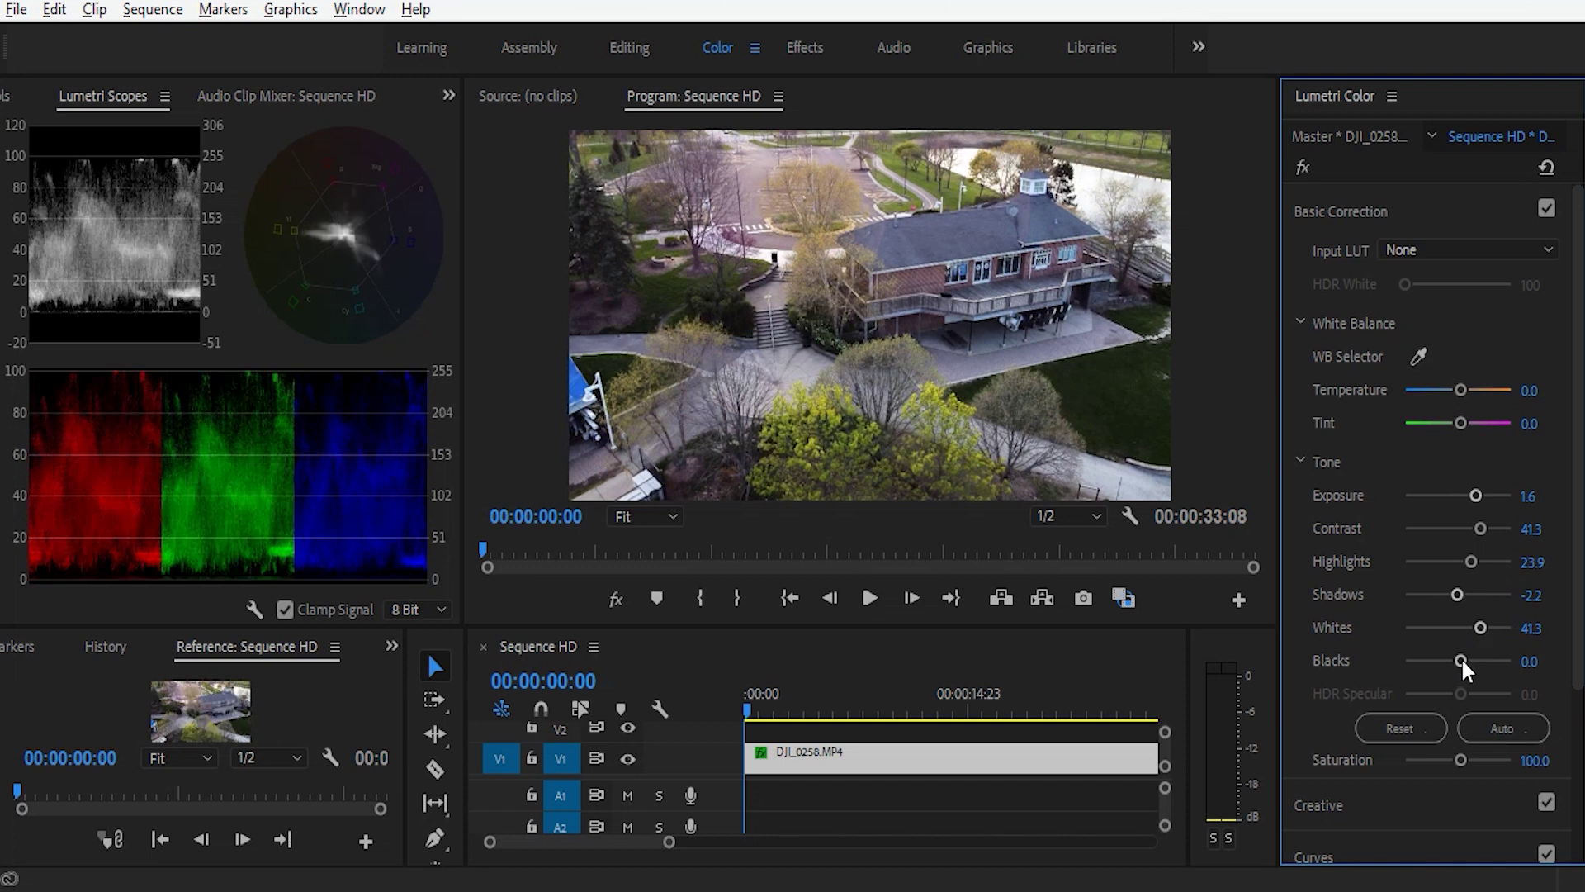
left_click_drag(1458, 662, 1460, 663)
left_click_drag(1457, 597, 1461, 594)
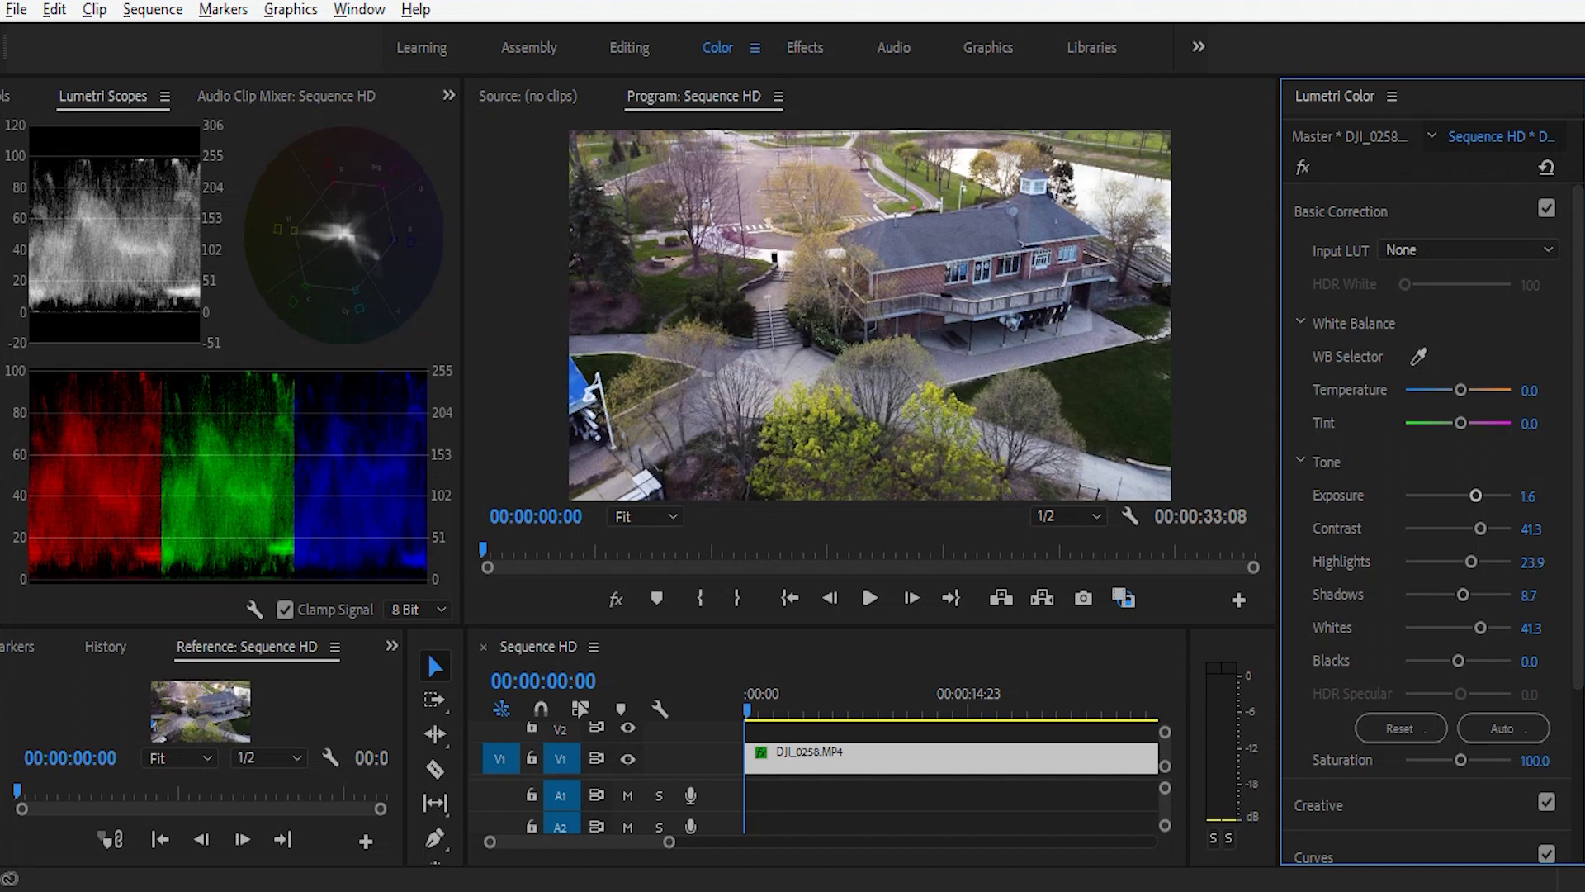
Try full desaturation on the clip, and settle on a Saturation of 128.3.
left_click_drag(1577, 495, 1572, 555)
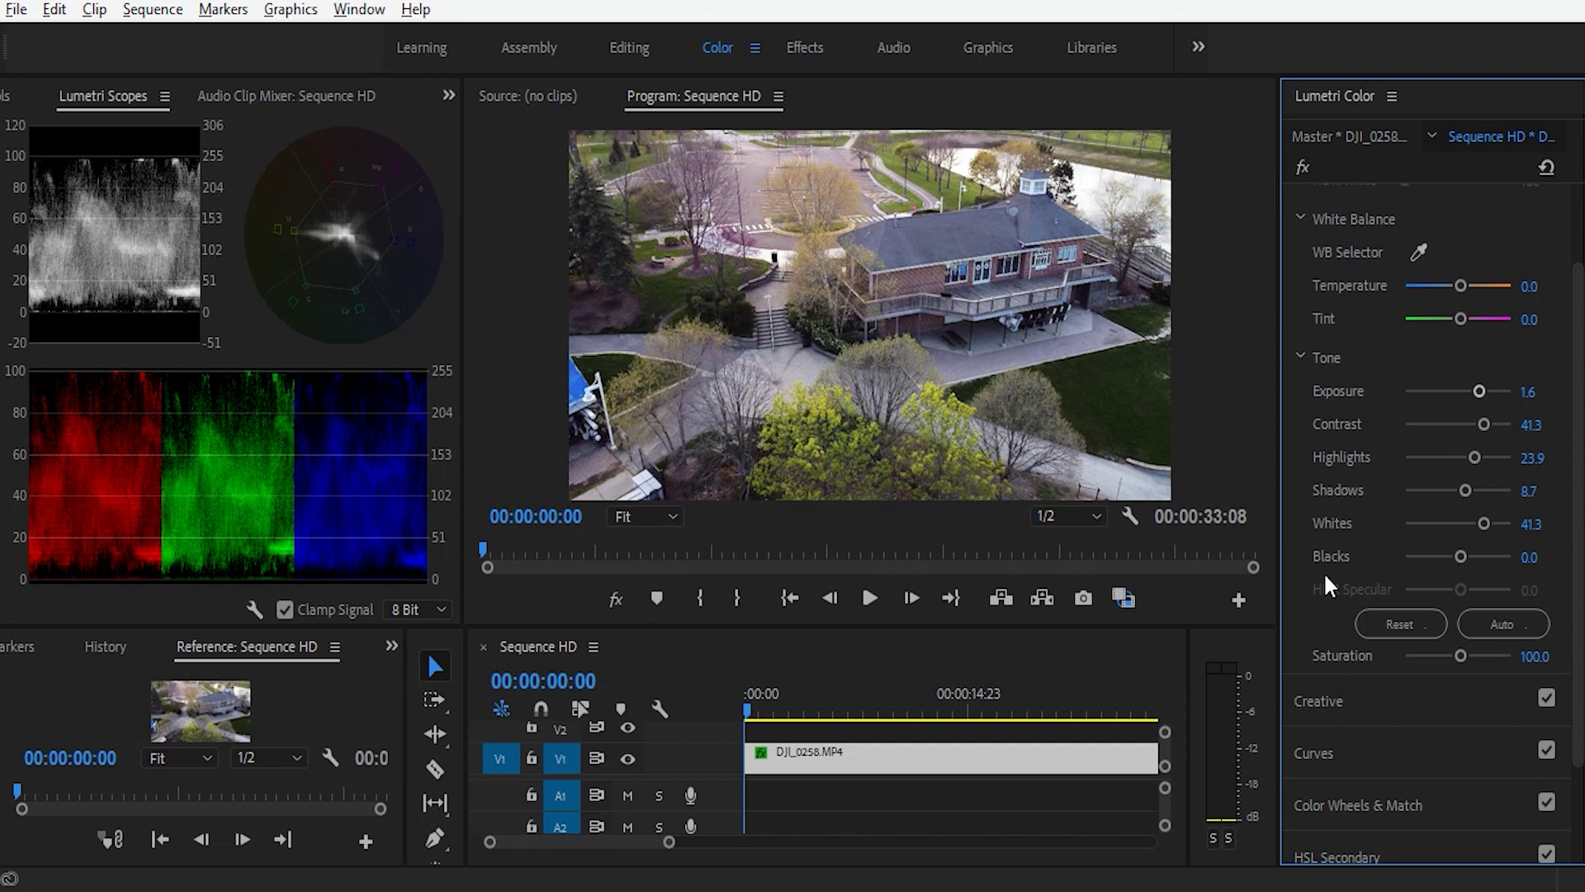
left_click_drag(1460, 655, 1344, 680)
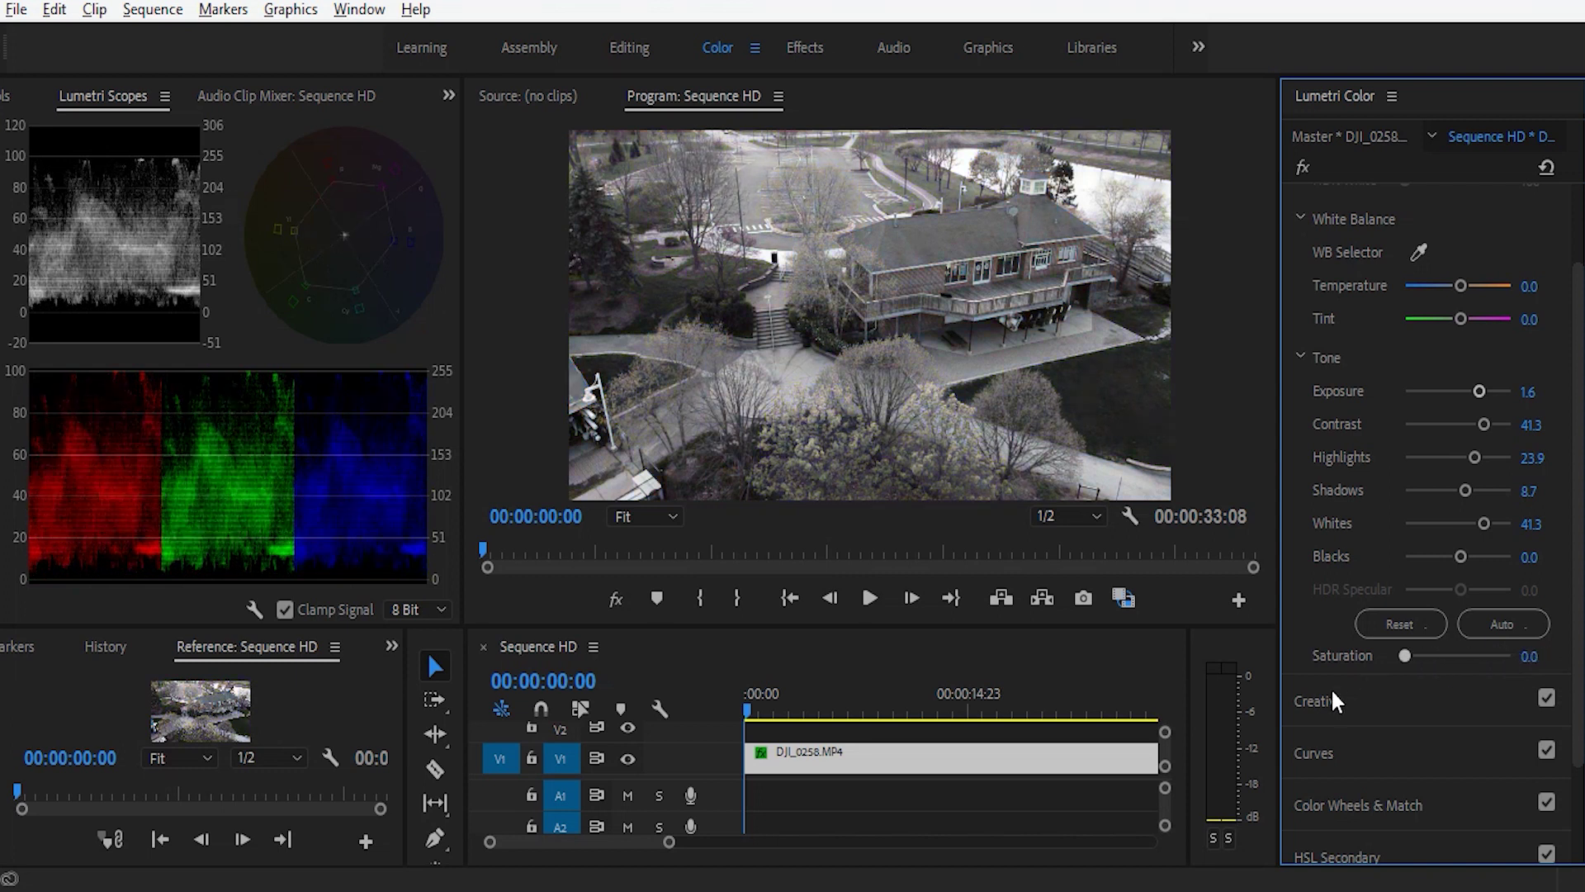
left_click_drag(1404, 694, 1469, 665)
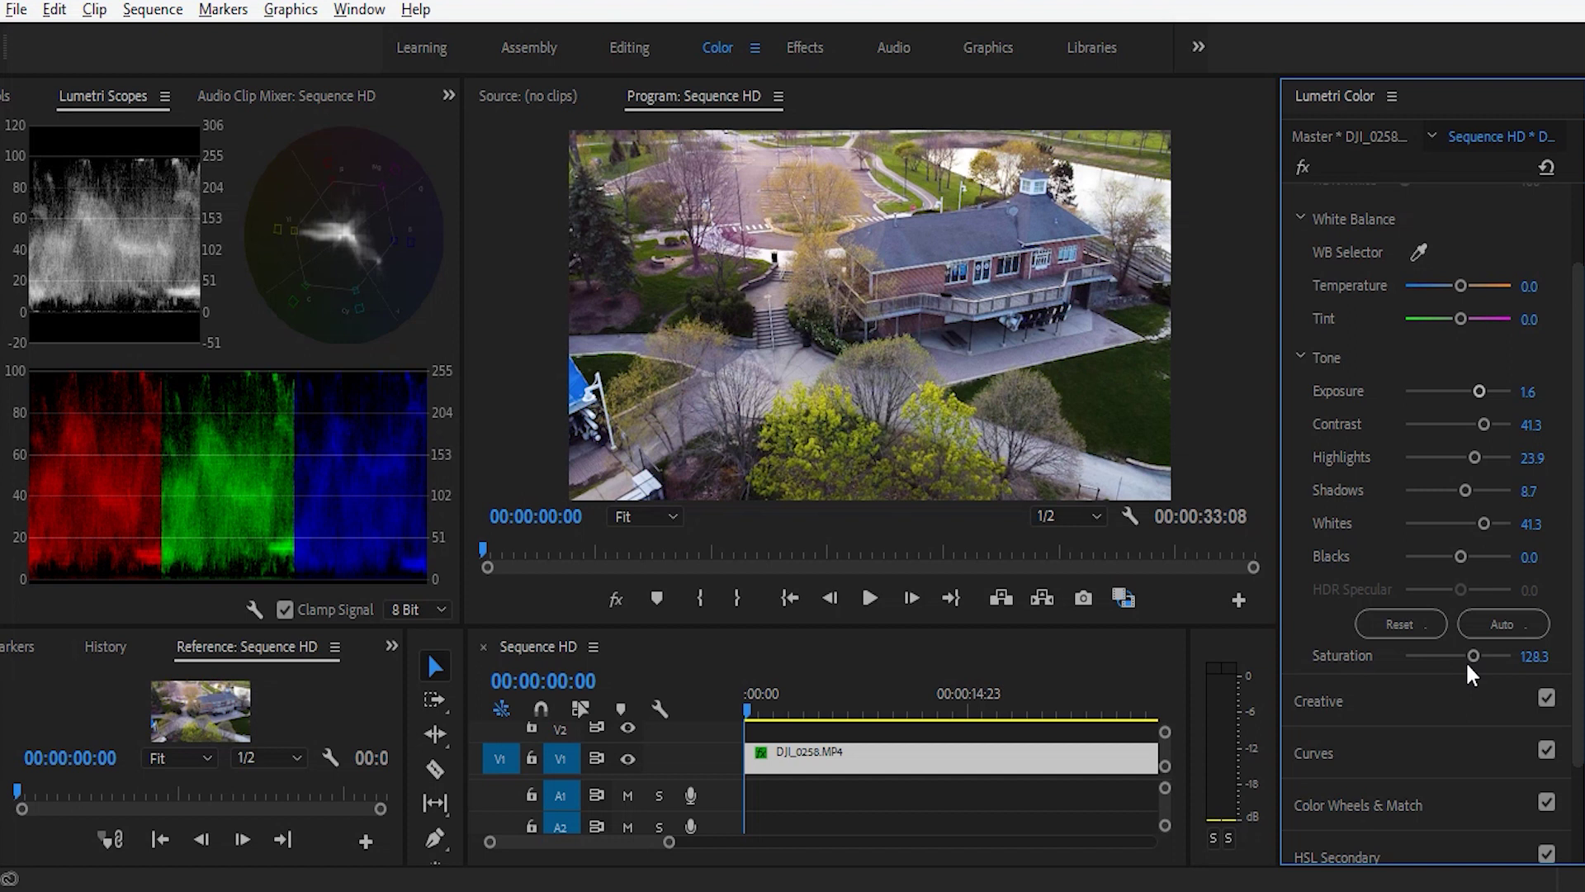
Try an Exposure of 0.5 on the clip, and settle on an Exposure of 1.0.
left_click(1524, 392)
type("0.5")
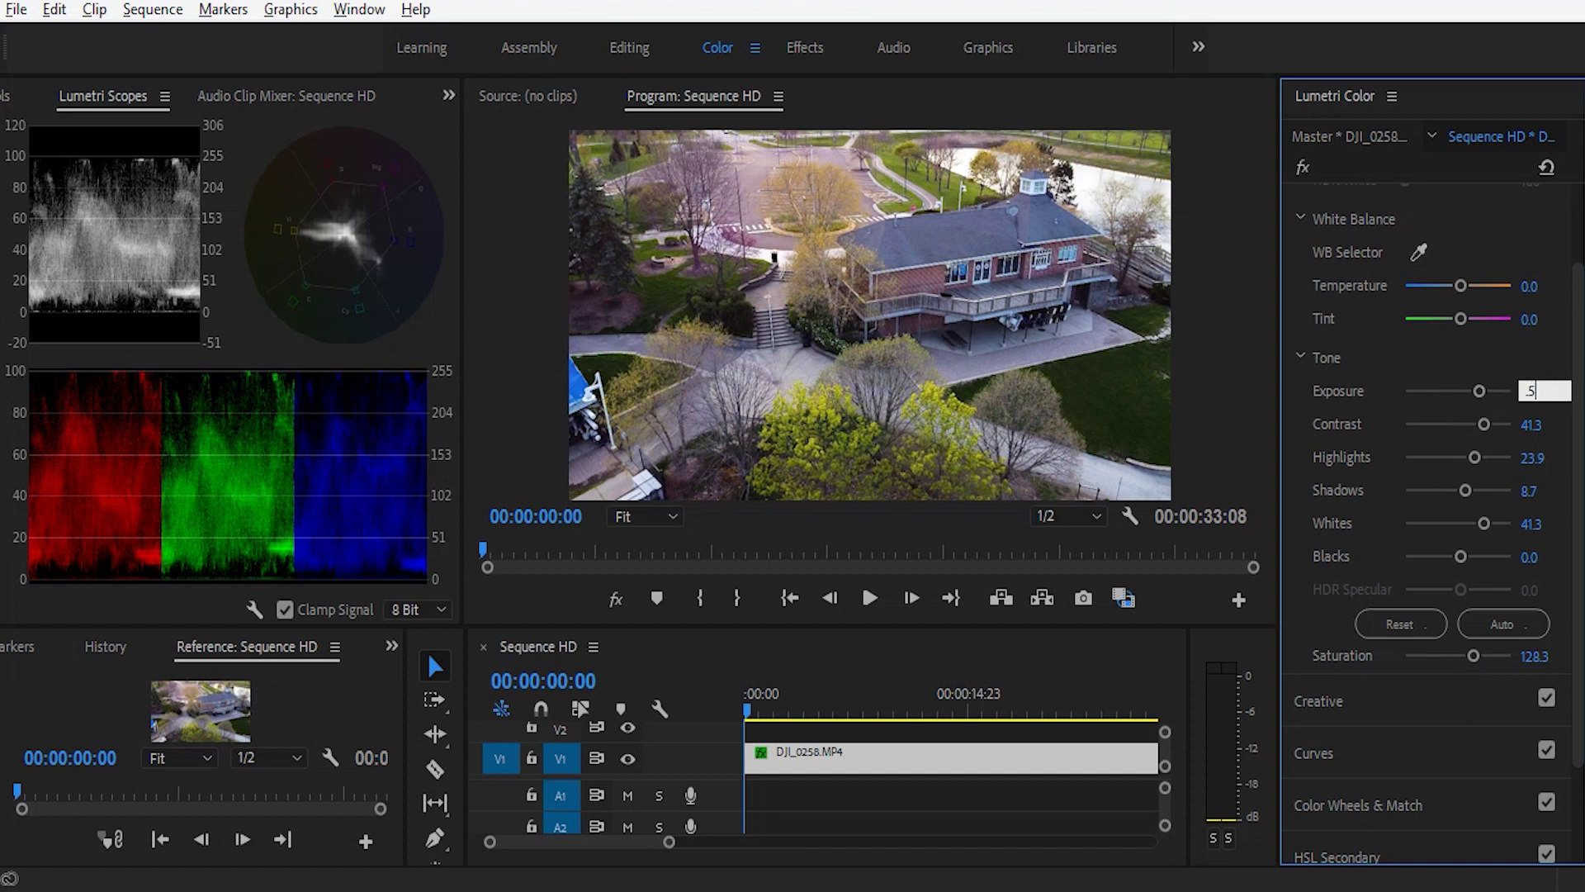
key("Return")
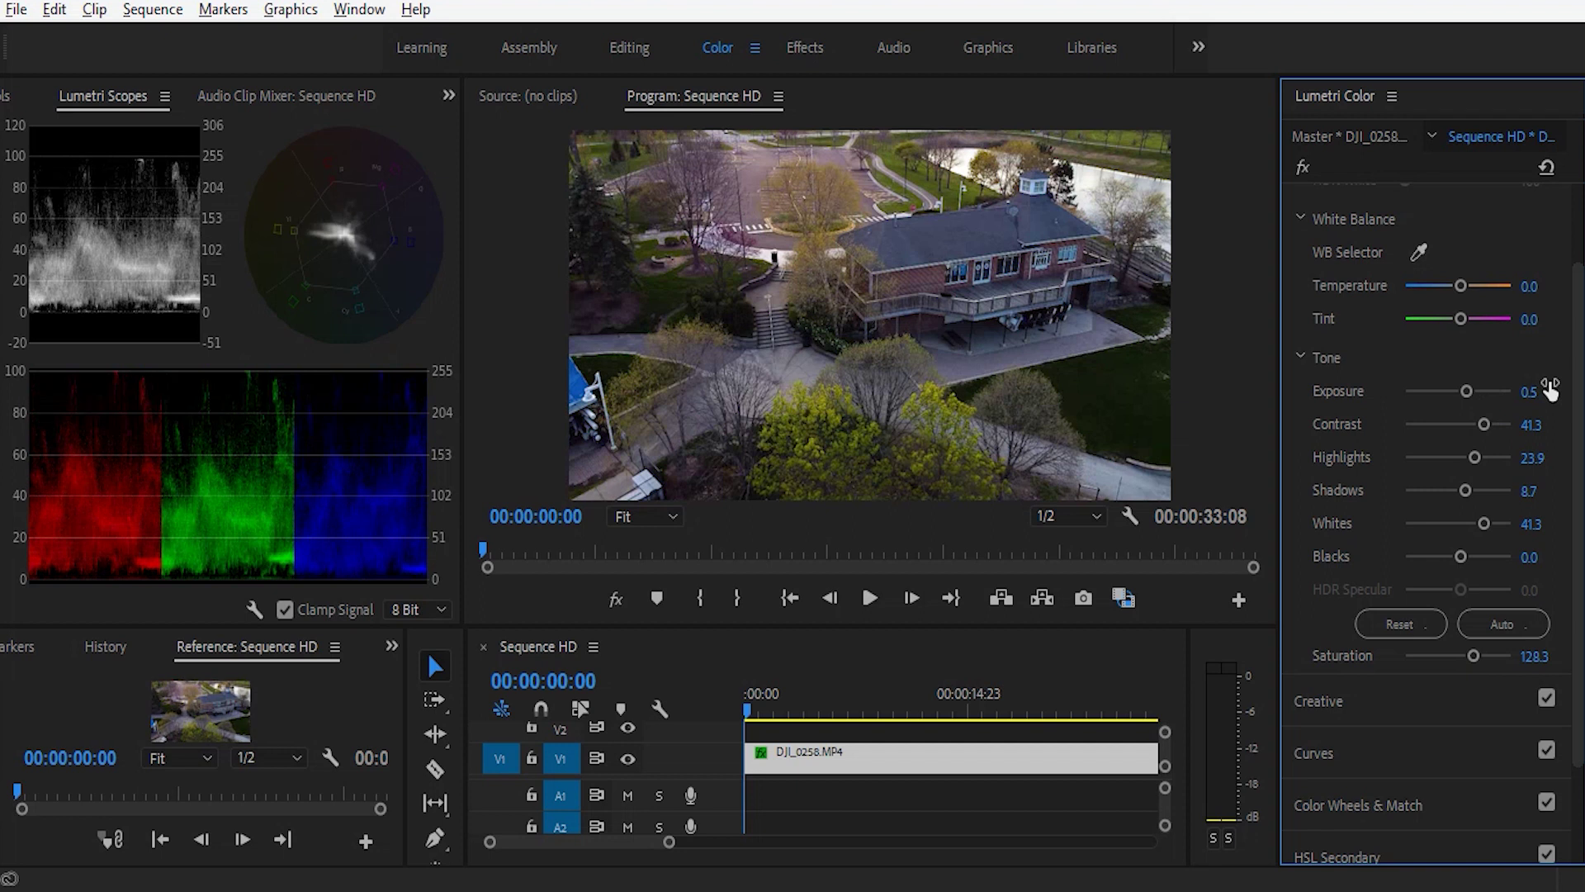
left_click(1529, 392)
type("1")
key("Return")
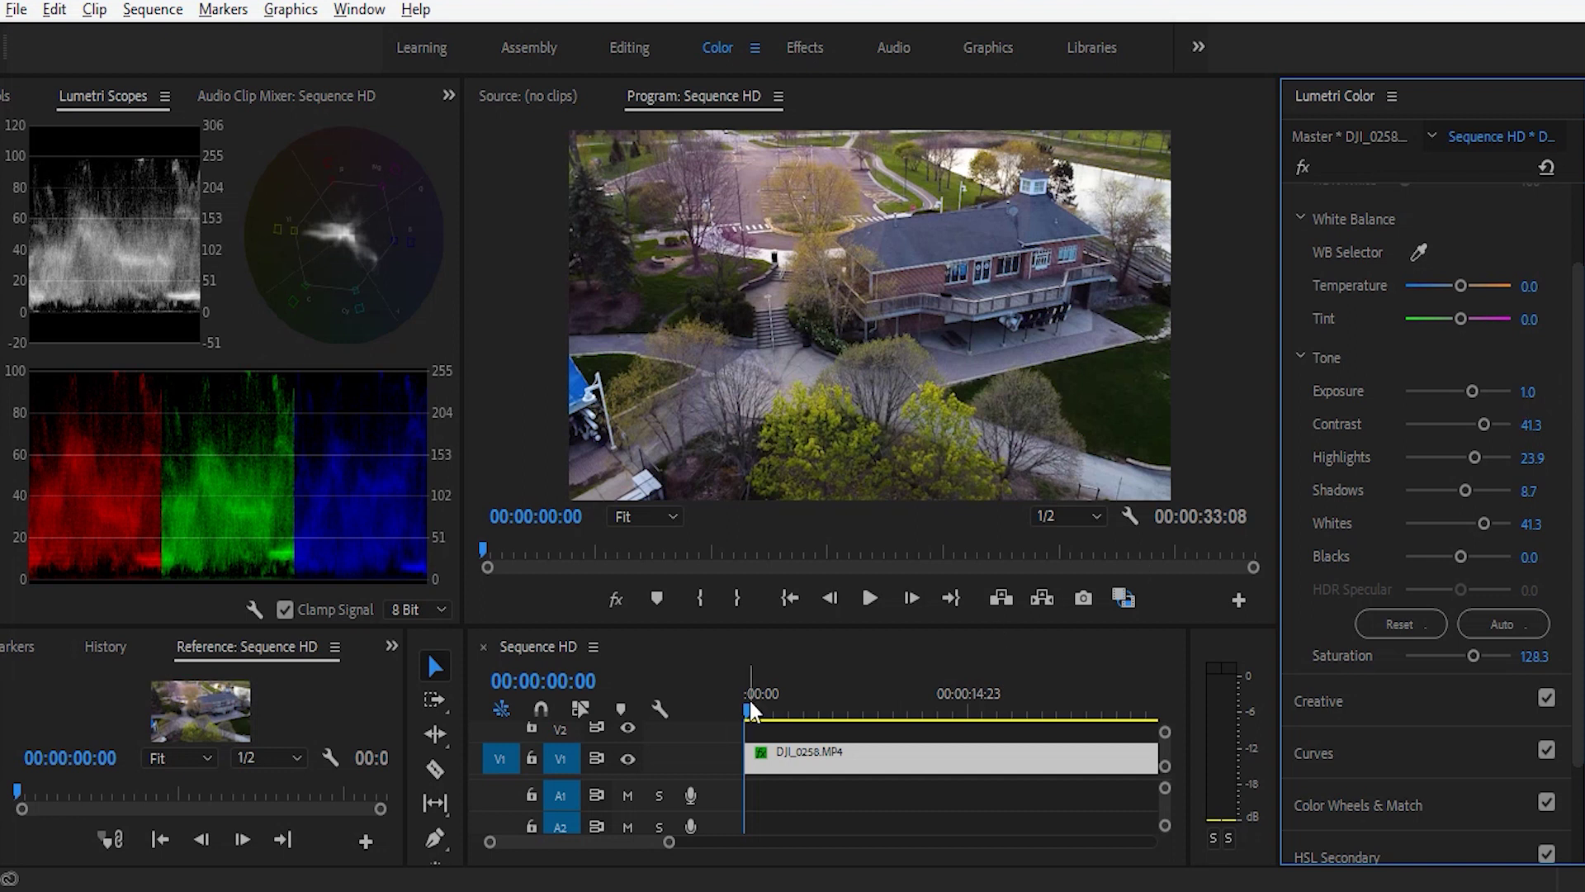
At 00:00:18:12 in the sequence, set the clip's Blacks to 6.5, Contrast to 47.8 and Shadows to 6.5.
left_click_drag(746, 705, 1019, 763)
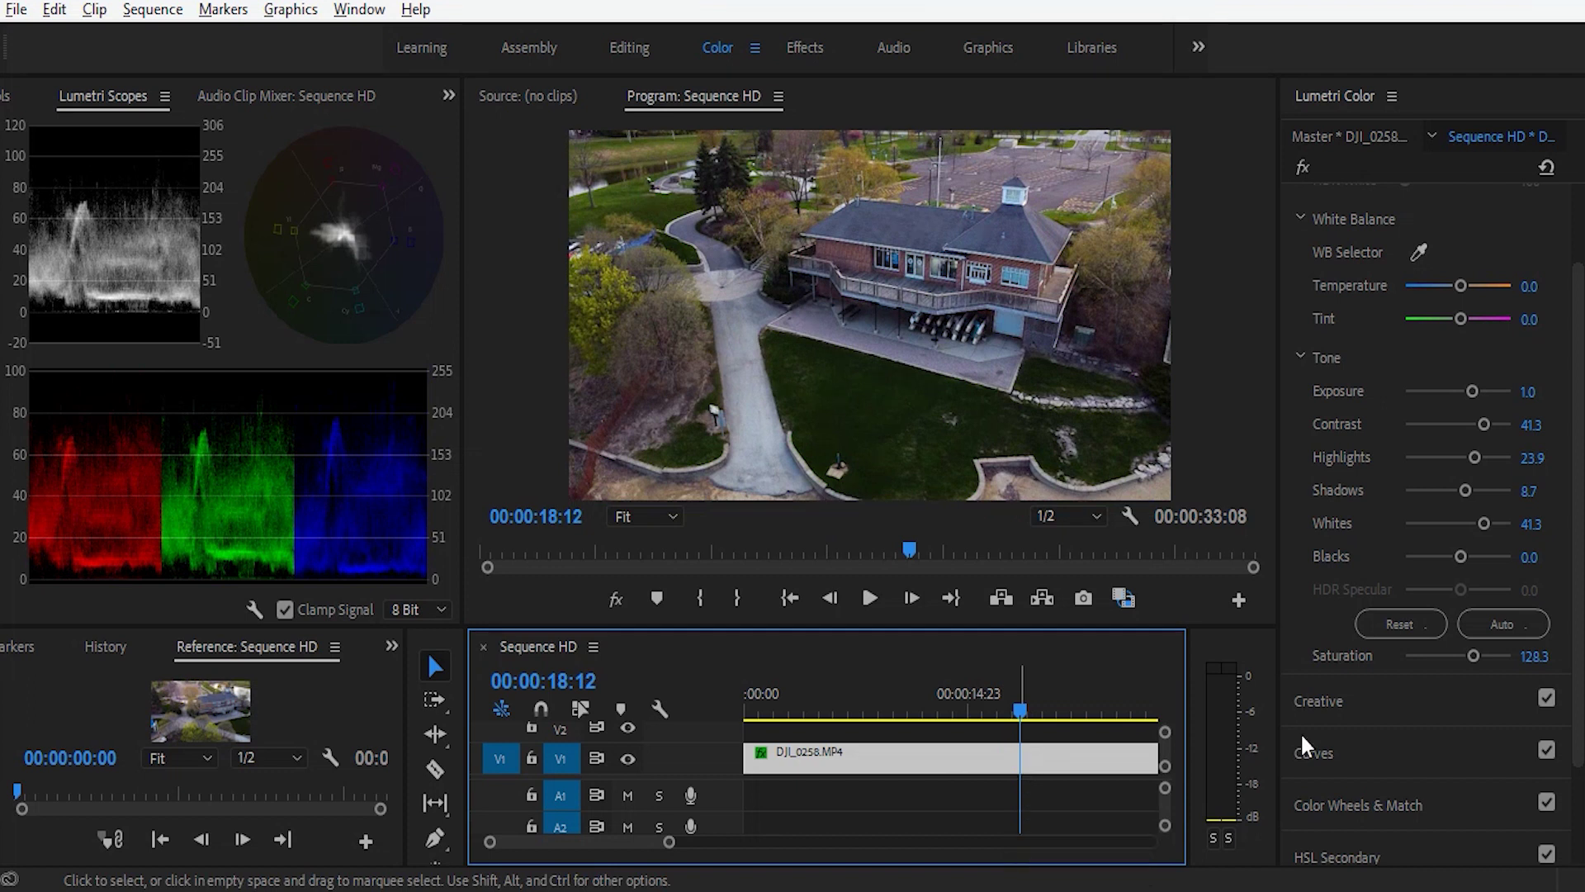
left_click_drag(1459, 555, 1458, 562)
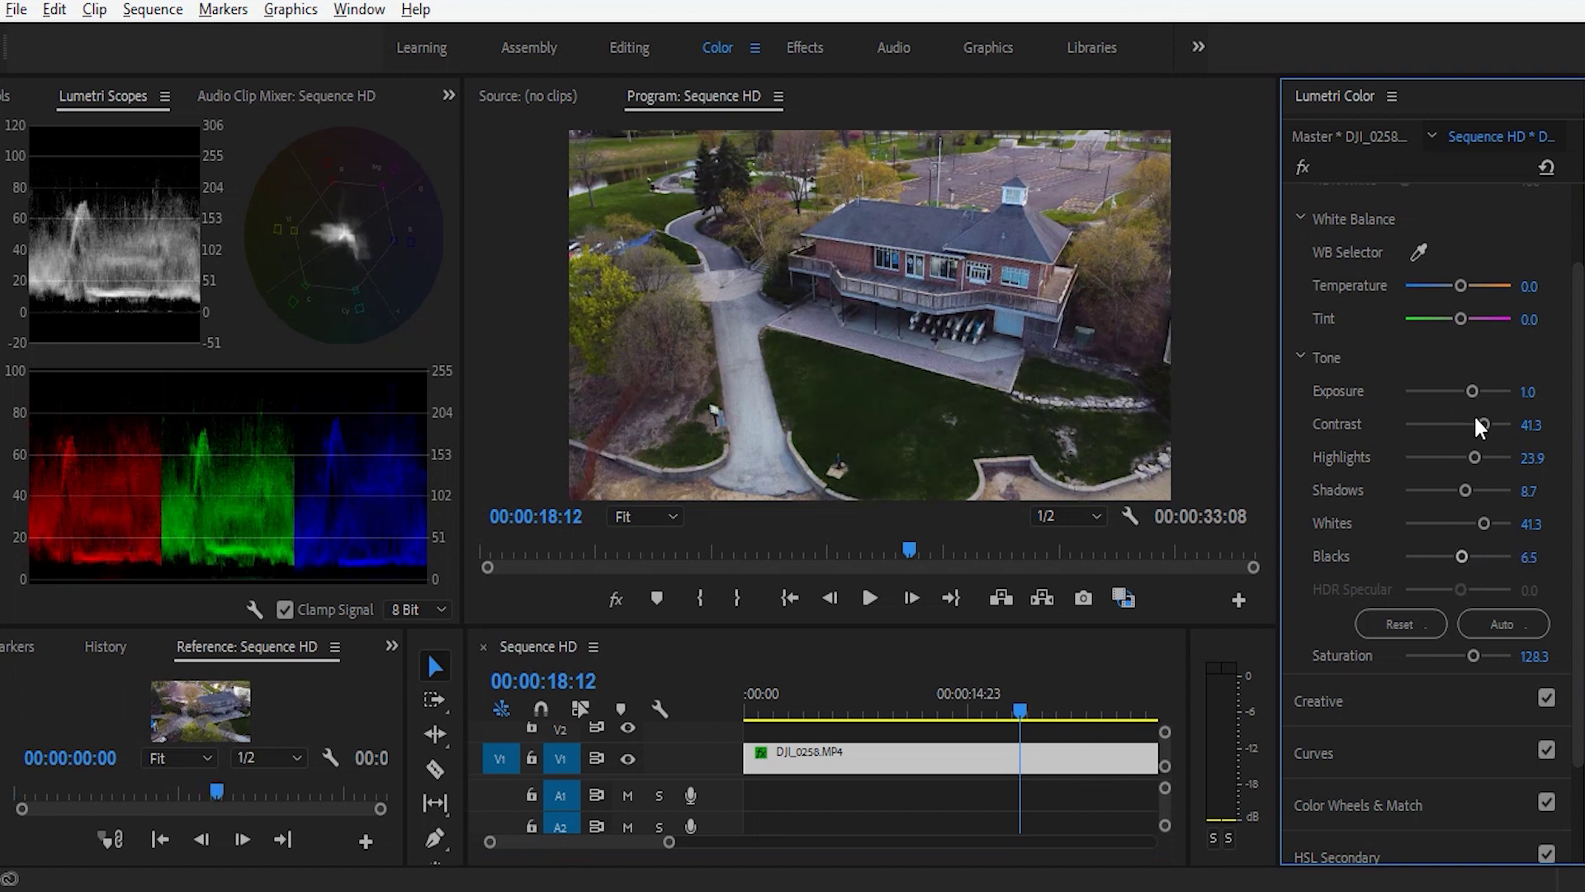
mouse_move(1482, 424)
left_mouse_down()
mouse_move(1445, 430)
mouse_move(1484, 438)
left_mouse_up()
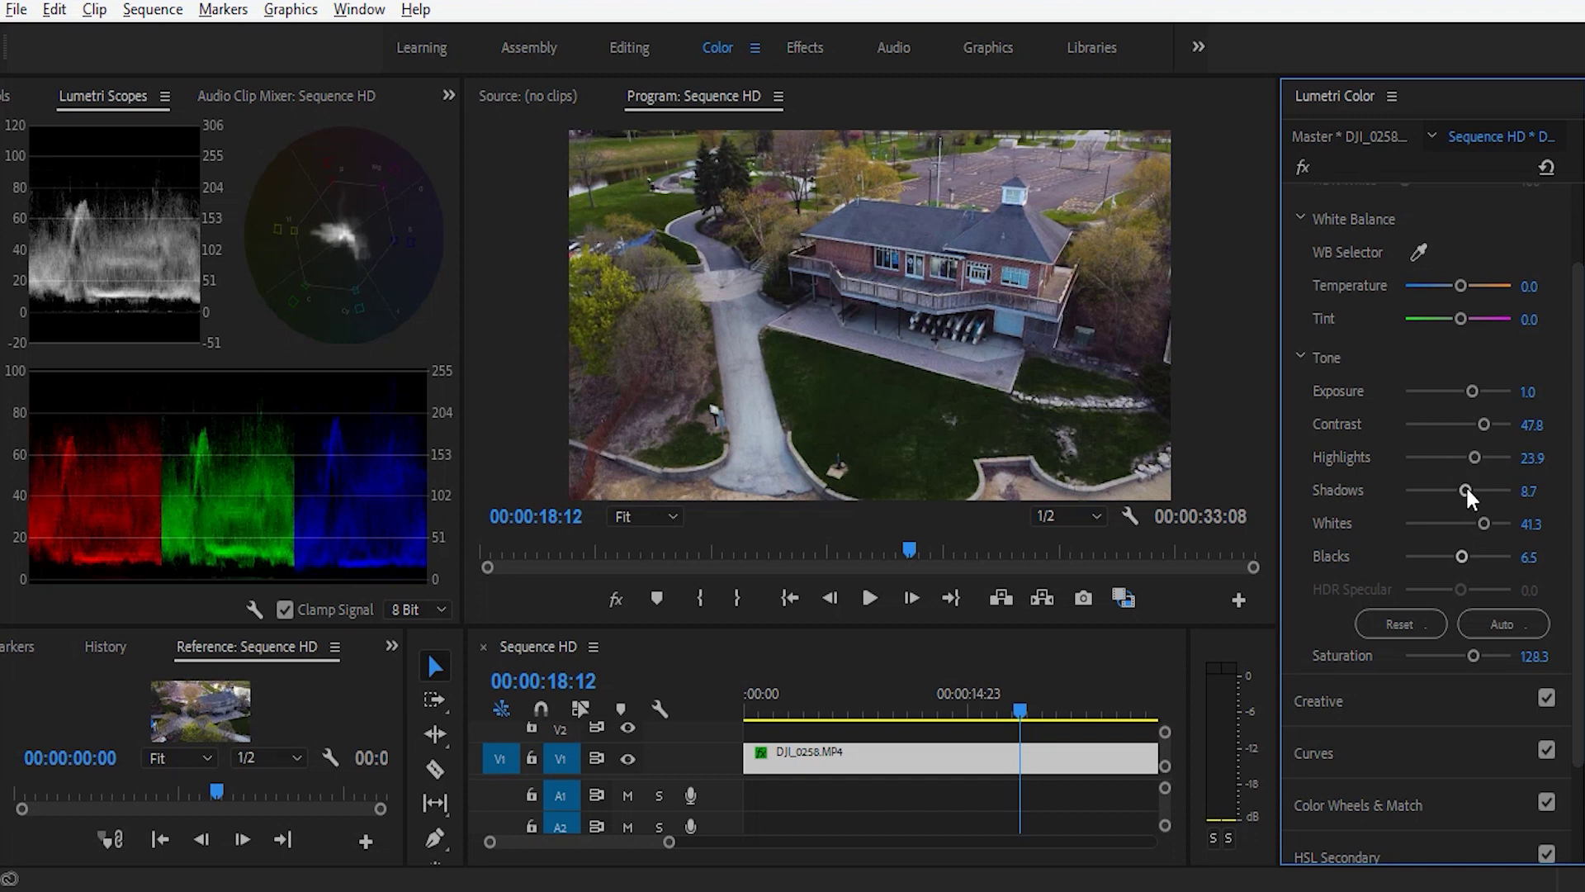
mouse_move(1465, 485)
left_mouse_down()
mouse_move(1443, 487)
mouse_move(1460, 492)
left_mouse_up()
At 00:00:11:00, tint the clip's highlights slightly toward orange-yellow and its shadows slightly toward blue in the Creative adjustments.
left_click_drag(1019, 705, 909, 720)
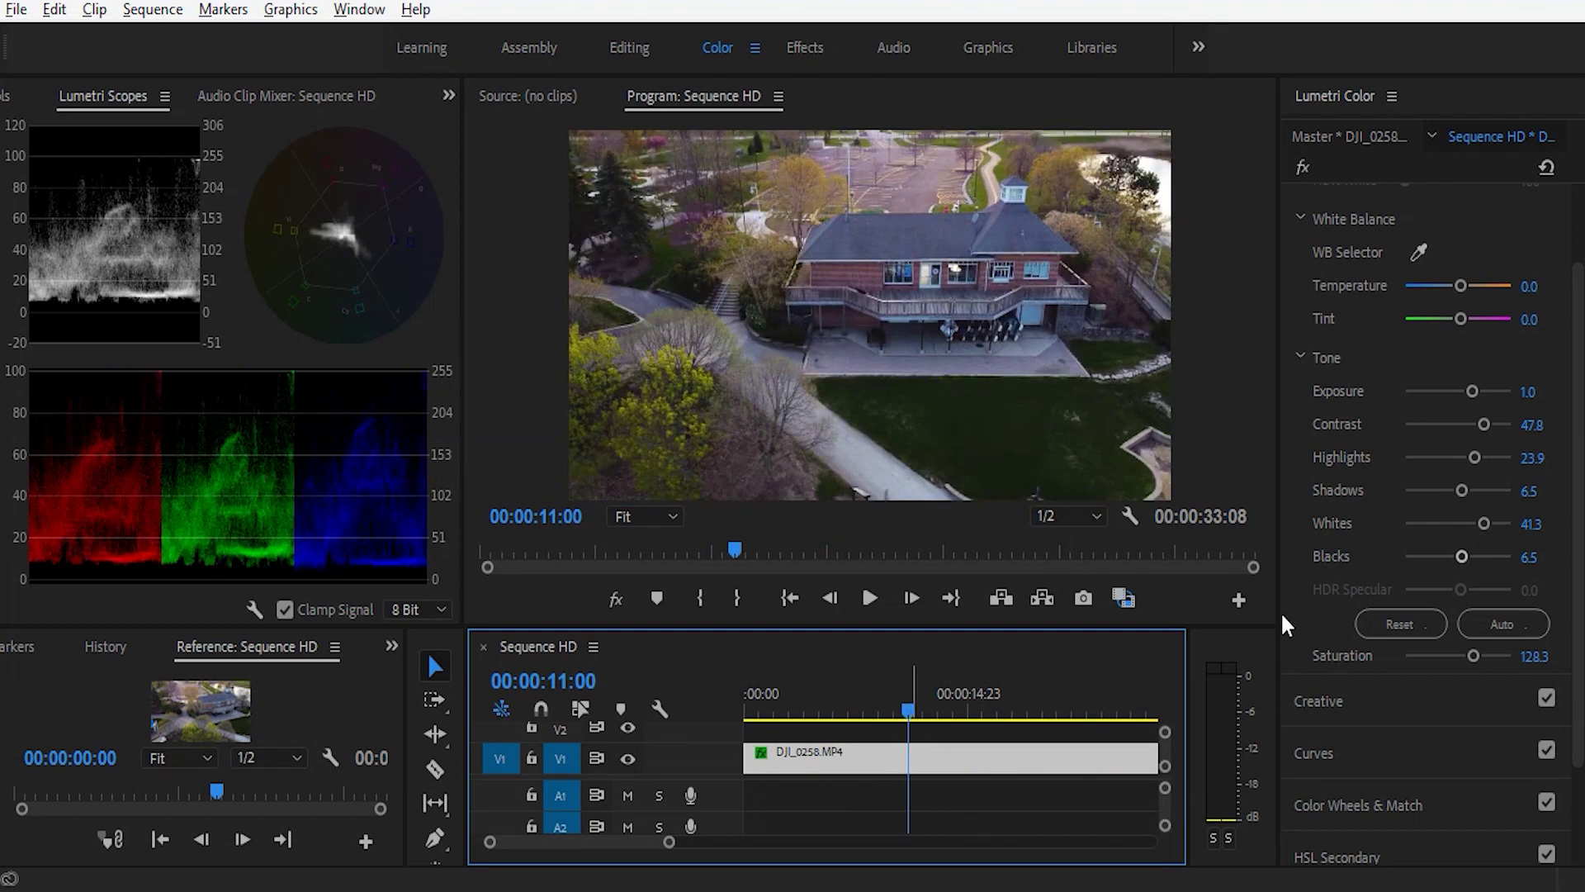
left_click(1368, 691)
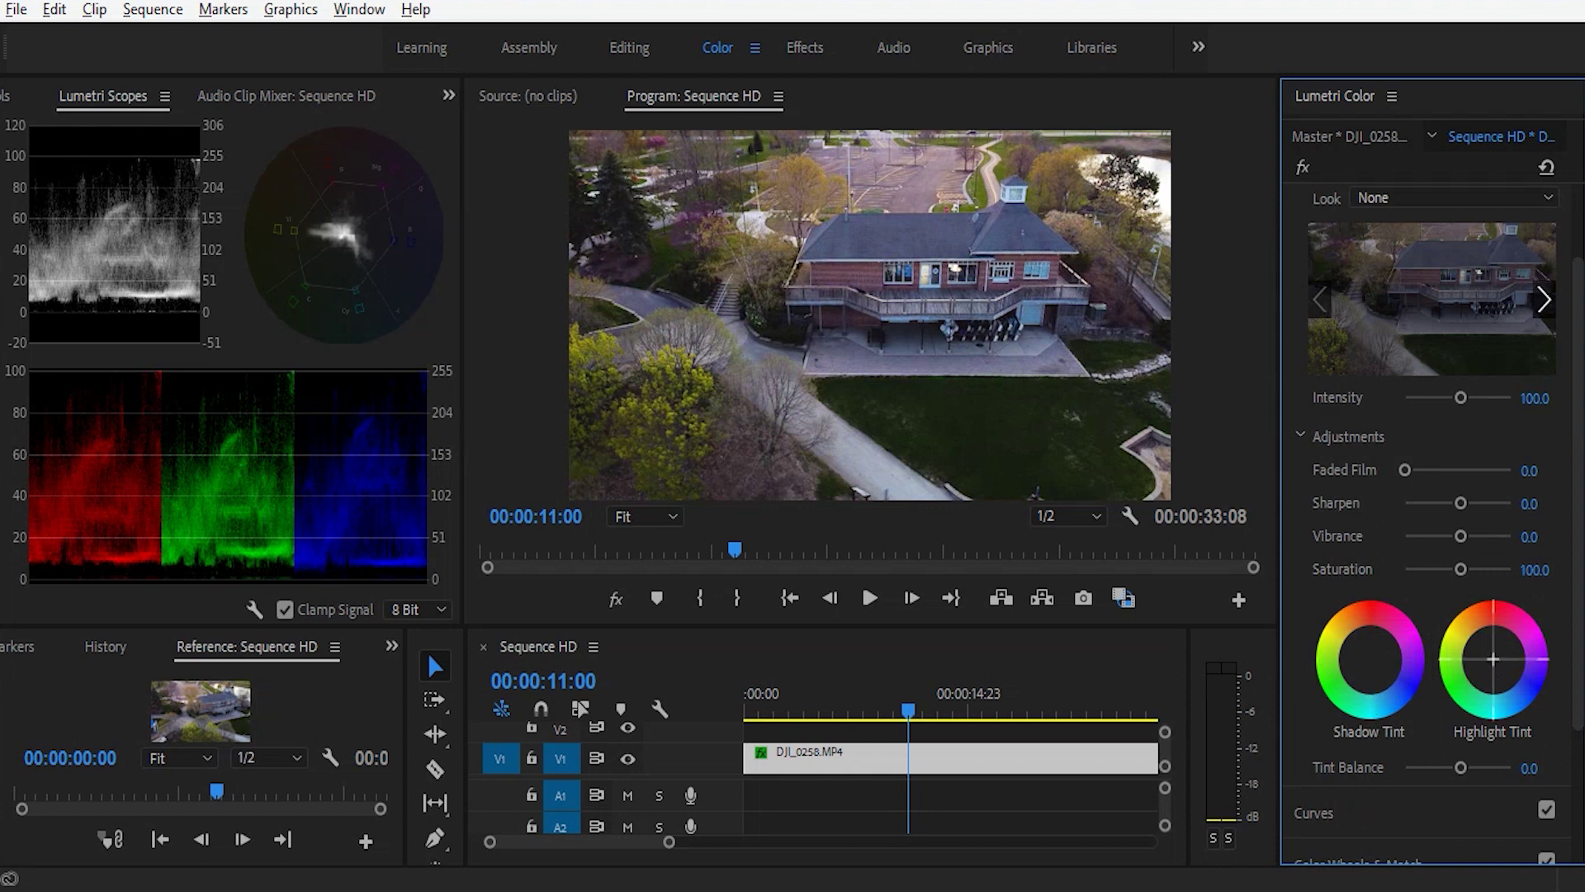
left_click(1494, 660)
left_click_drag(1492, 659, 1483, 651)
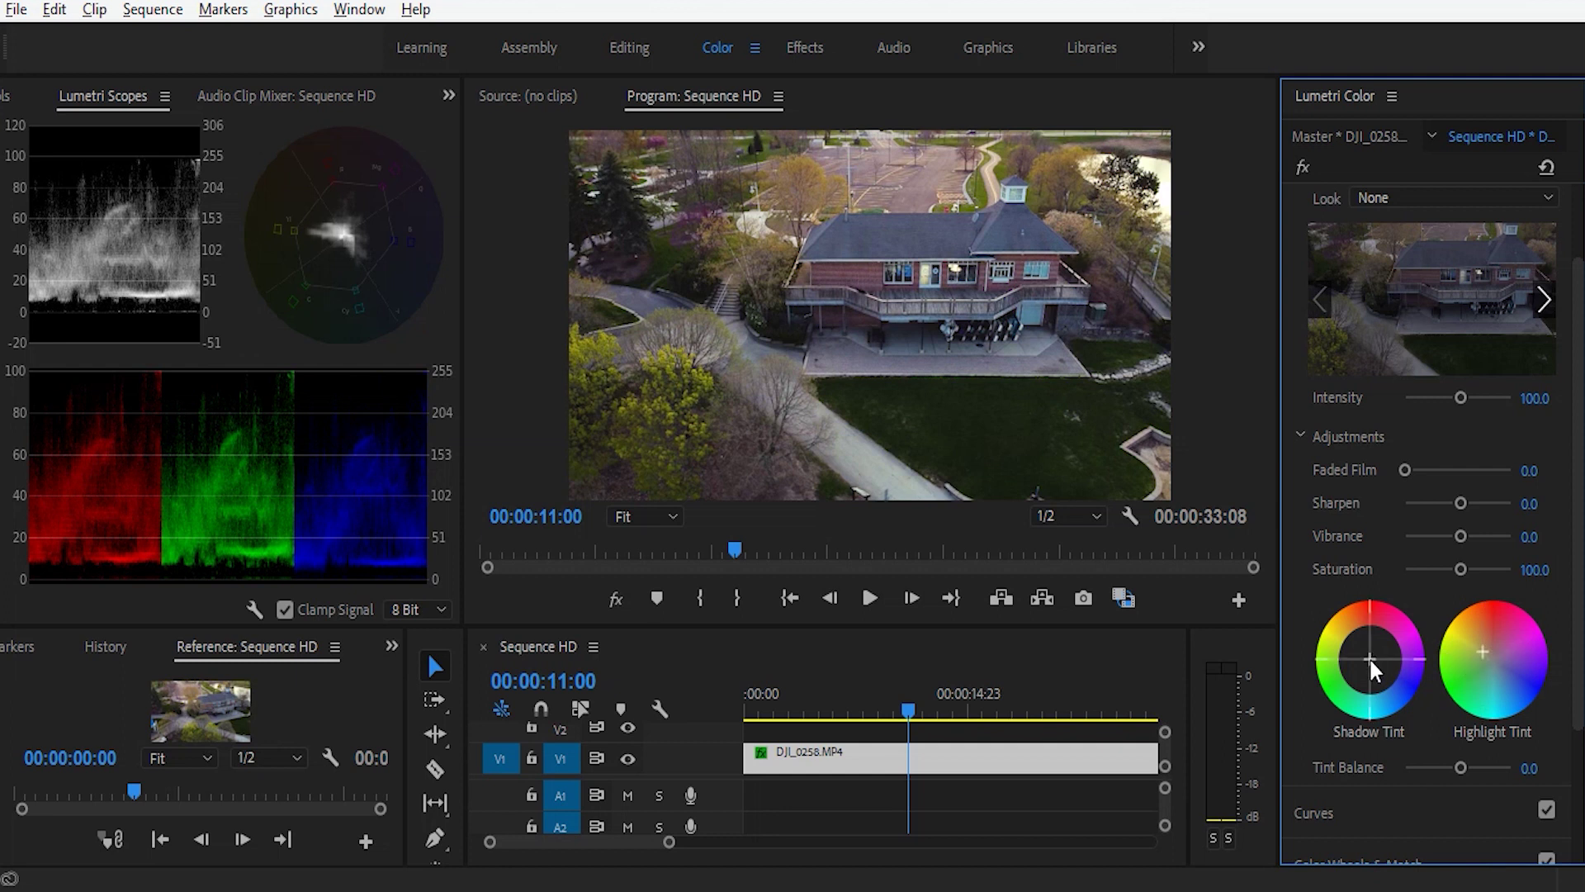
left_click_drag(1369, 657, 1378, 668)
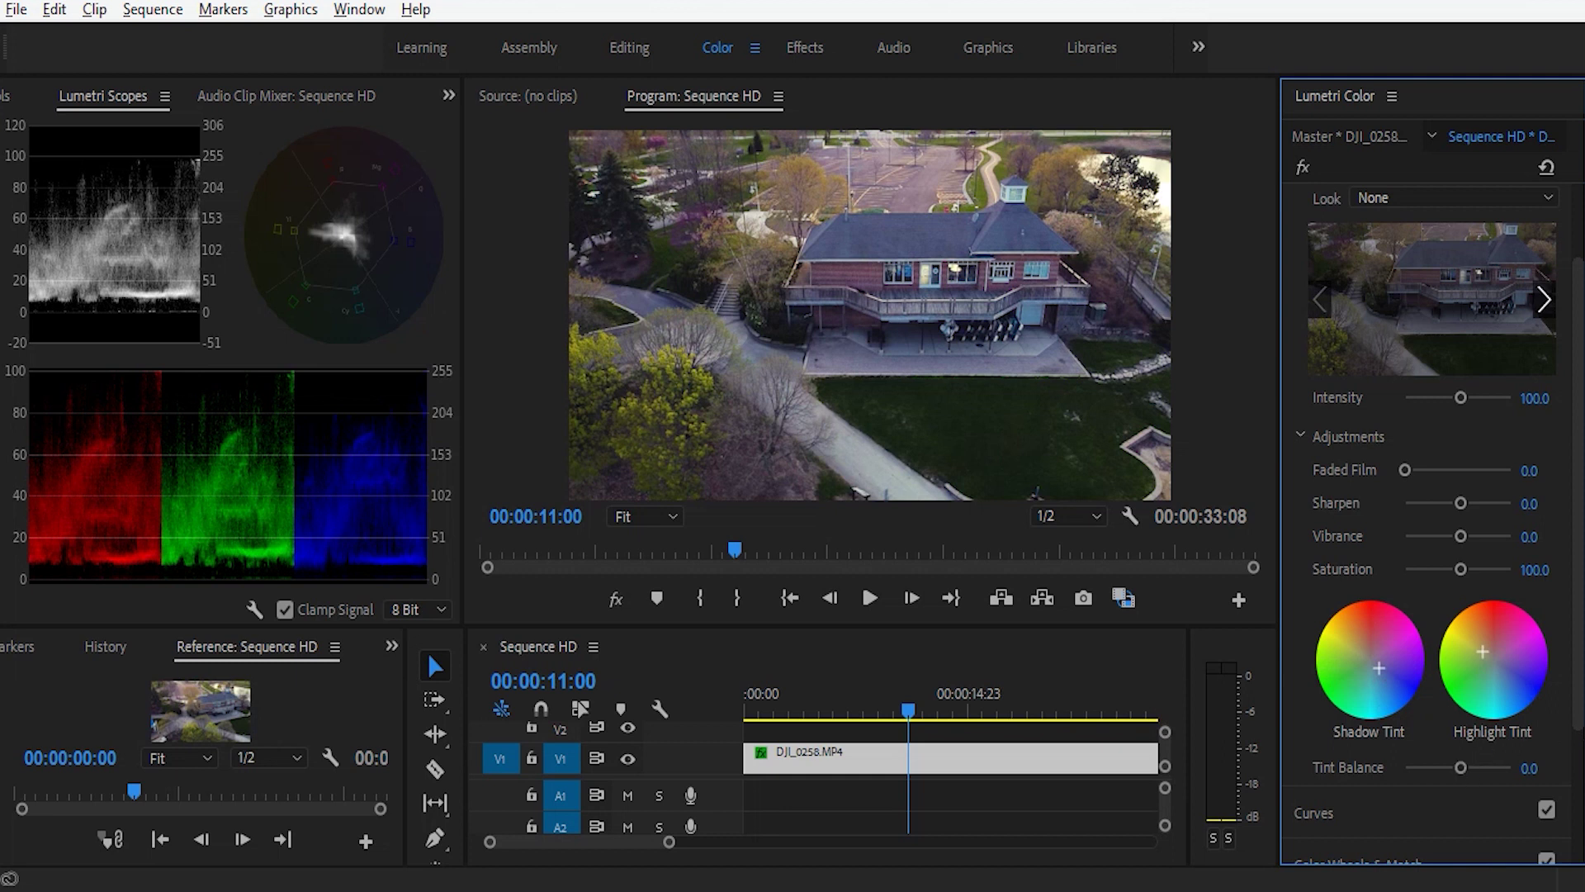
In Basic Correction's White Balance, set the clip's Temperature to -2.2 and Tint to 2.2.
scroll(1576, 513, "up", 2)
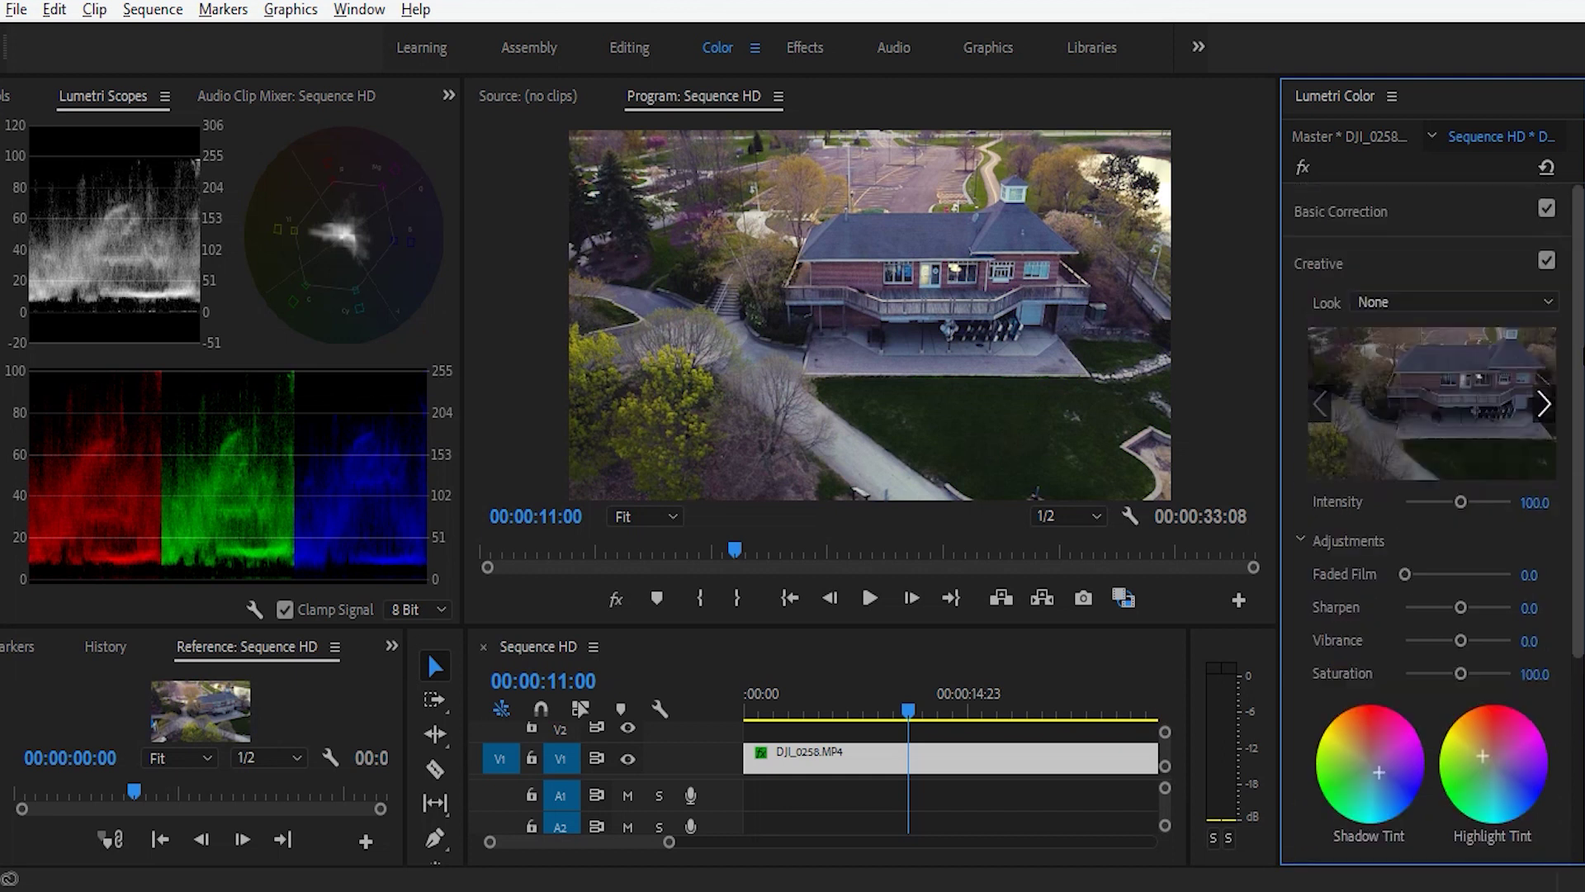
left_click(1359, 198)
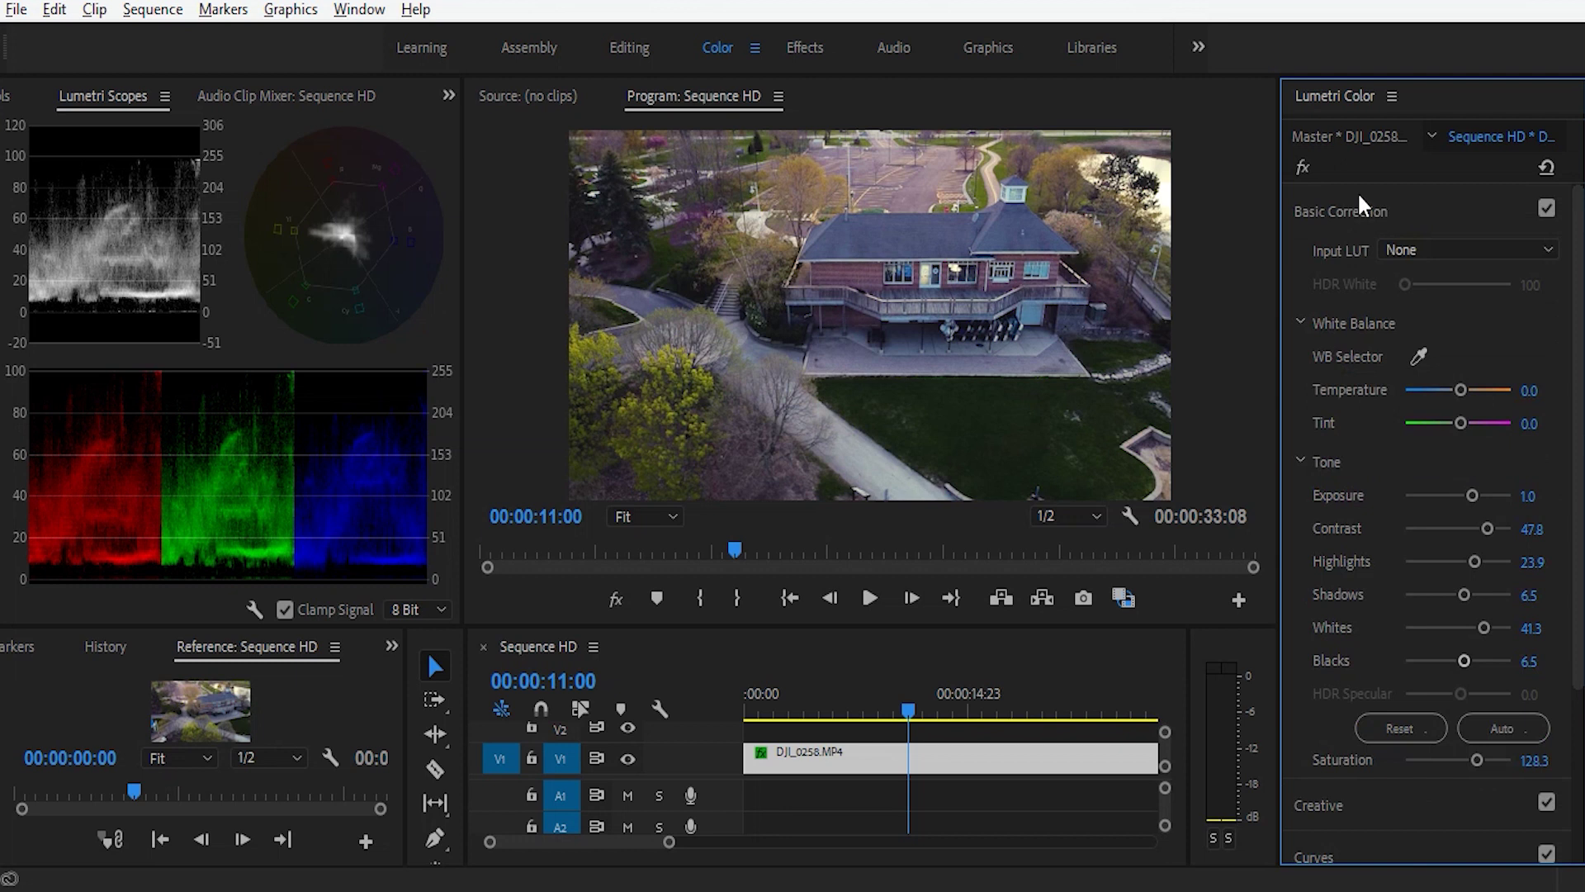
mouse_move(1456, 388)
left_mouse_down()
mouse_move(1417, 388)
mouse_move(1490, 388)
mouse_move(1406, 385)
mouse_move(1453, 393)
left_mouse_up()
mouse_move(1462, 424)
left_mouse_down()
mouse_move(1436, 428)
mouse_move(1456, 425)
left_mouse_up()
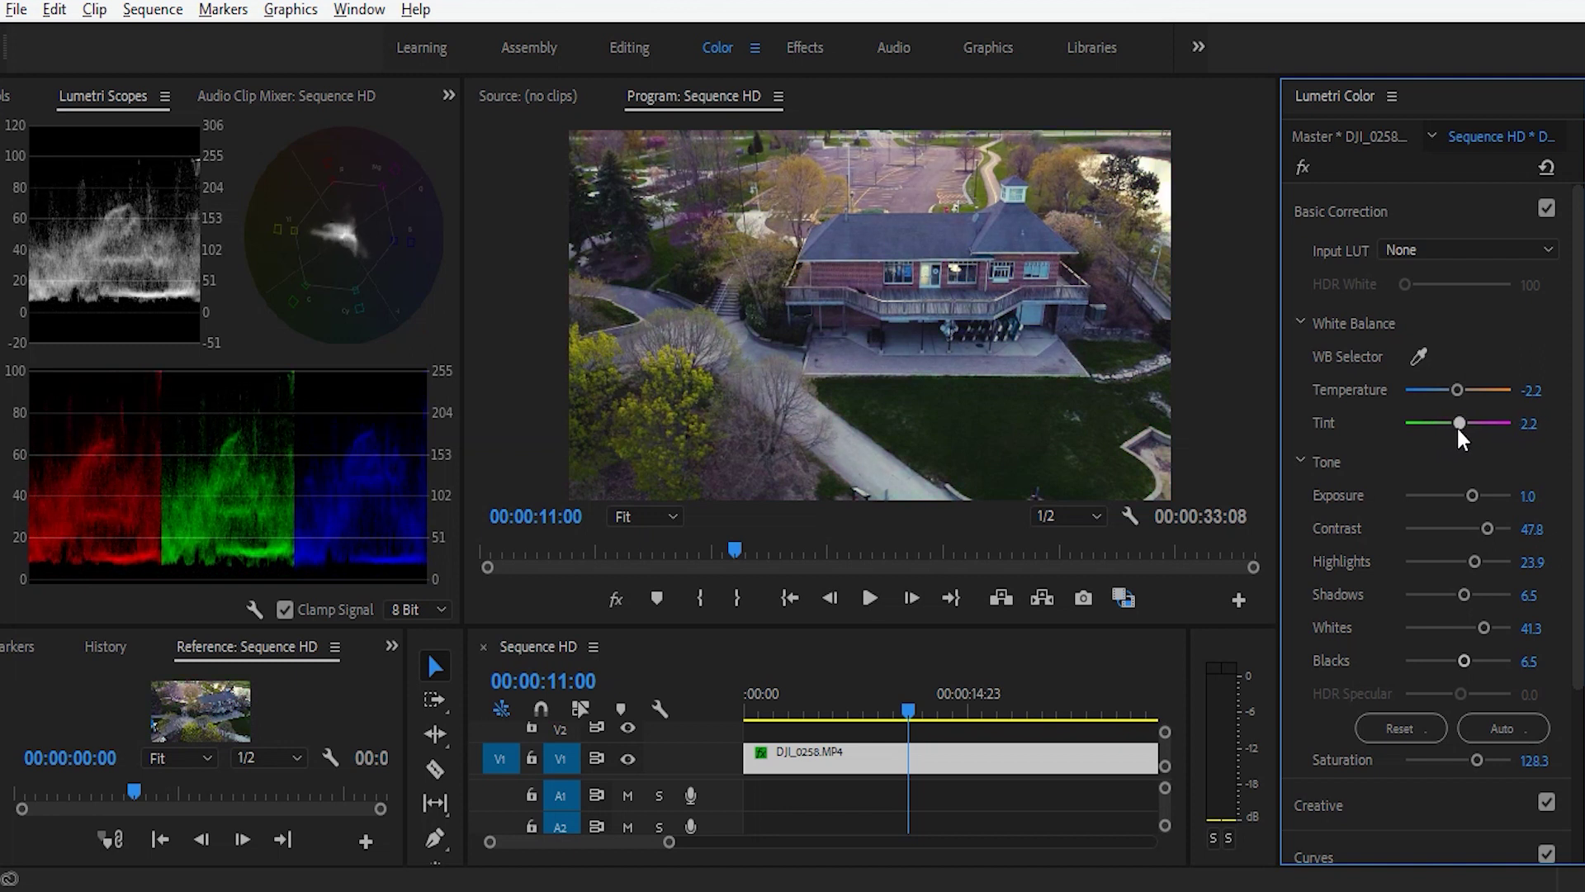